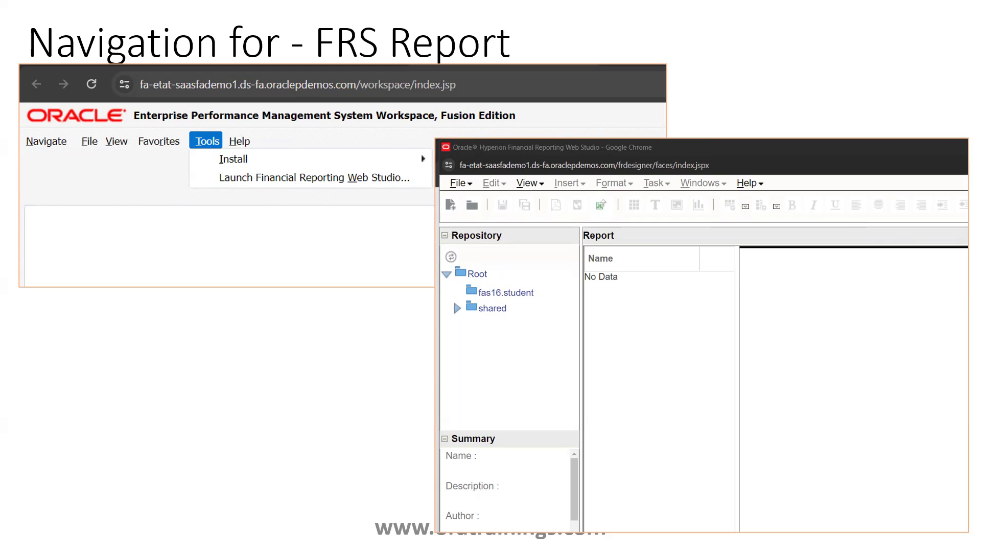
pyautogui.press('Right')
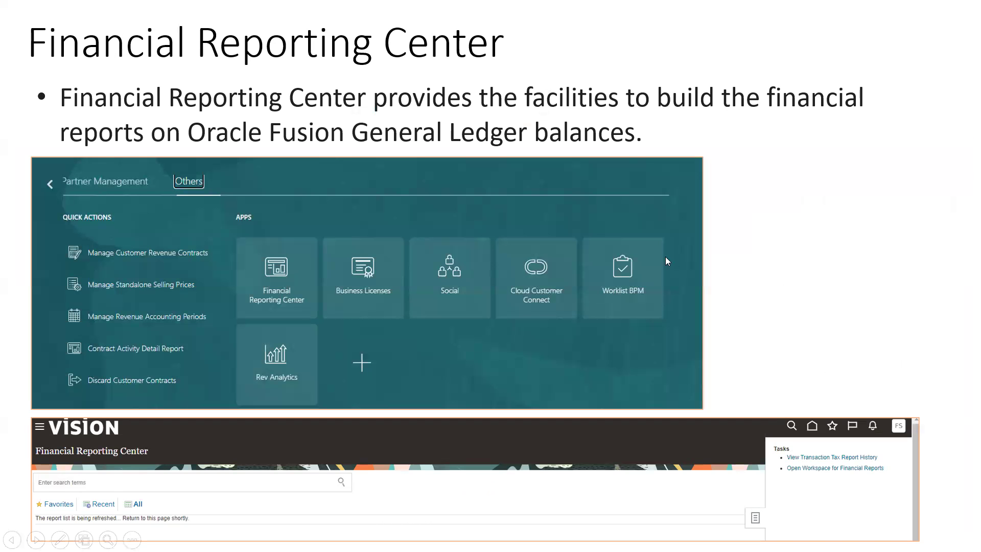
pyautogui.click(186, 504)
pyautogui.click(667, 263)
pyautogui.press('Left')
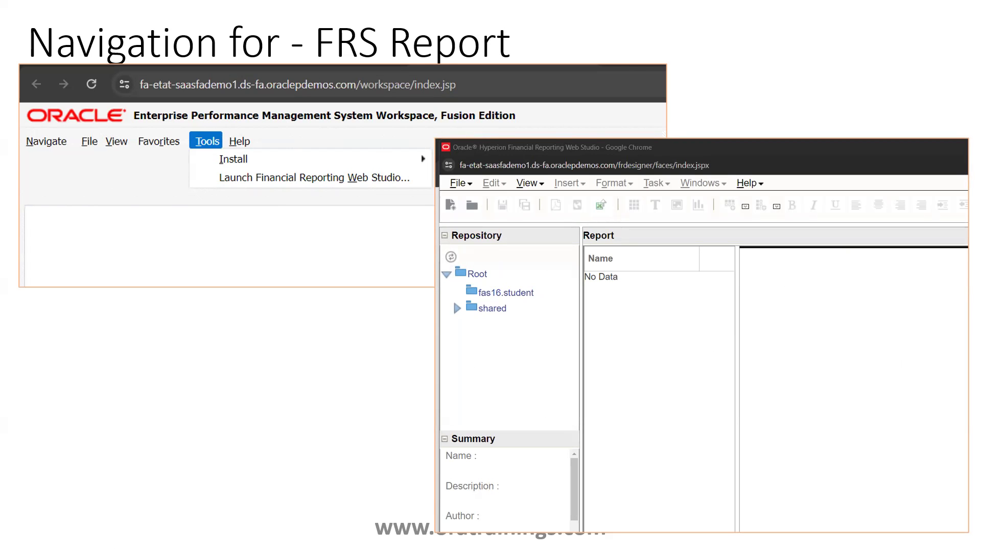
pyautogui.press('Right')
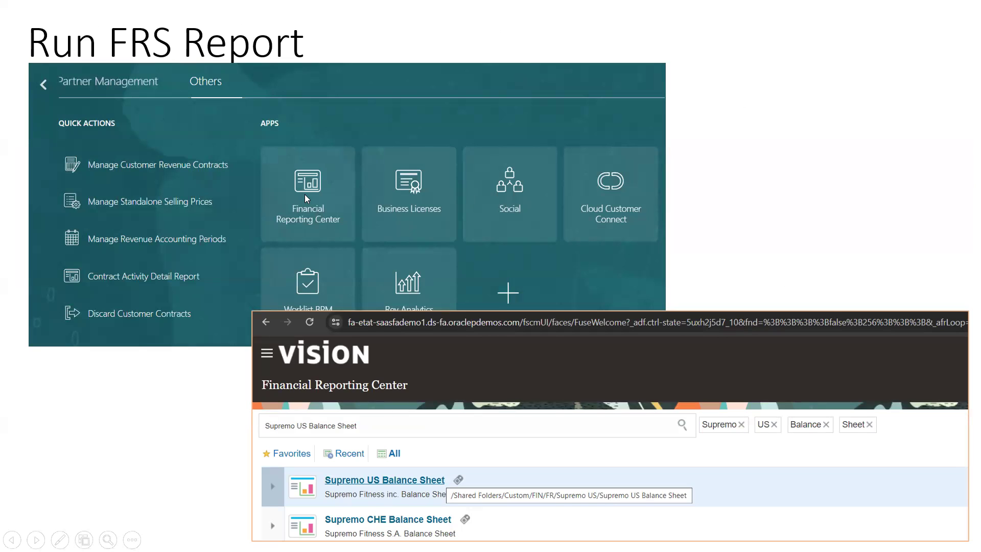
pyautogui.press('Left')
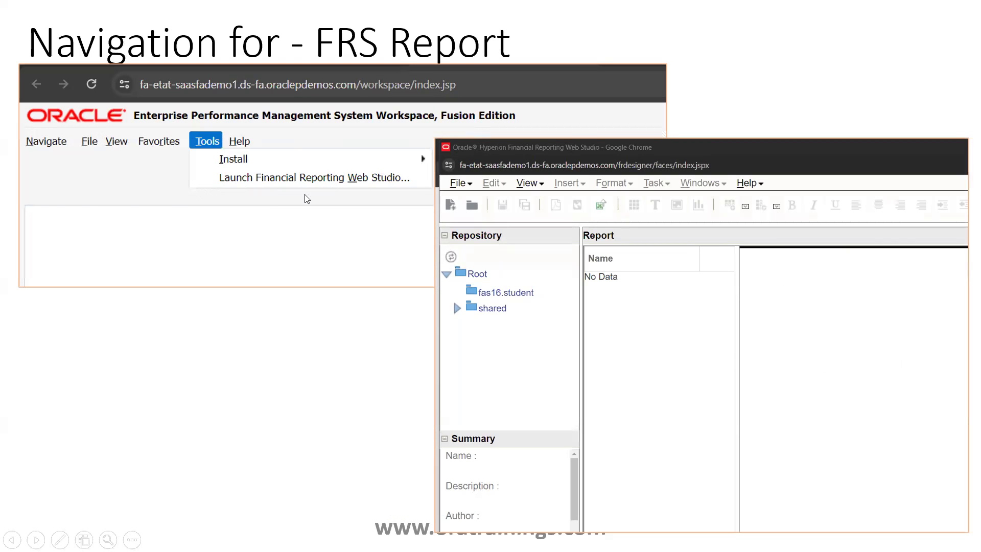
pyautogui.press('Right')
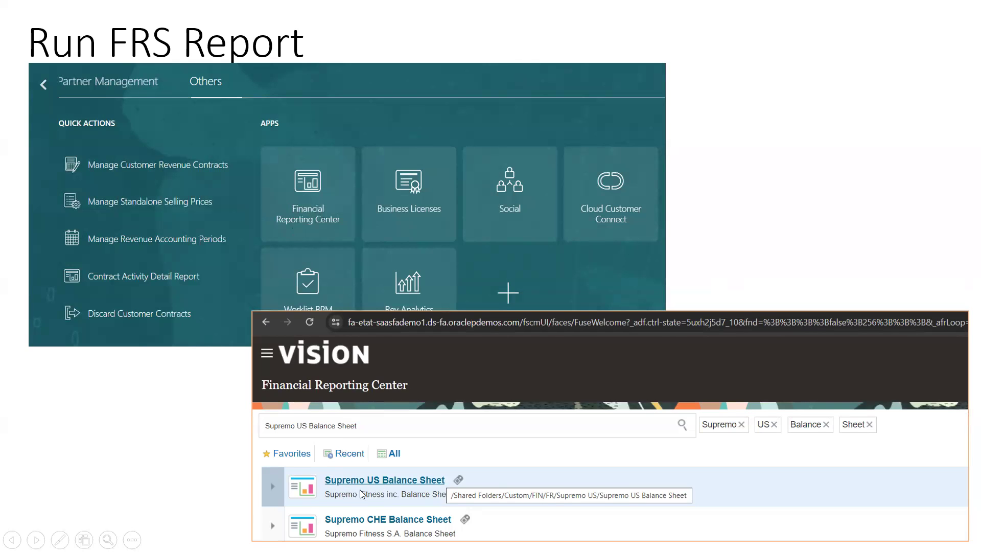
pyautogui.click(375, 484)
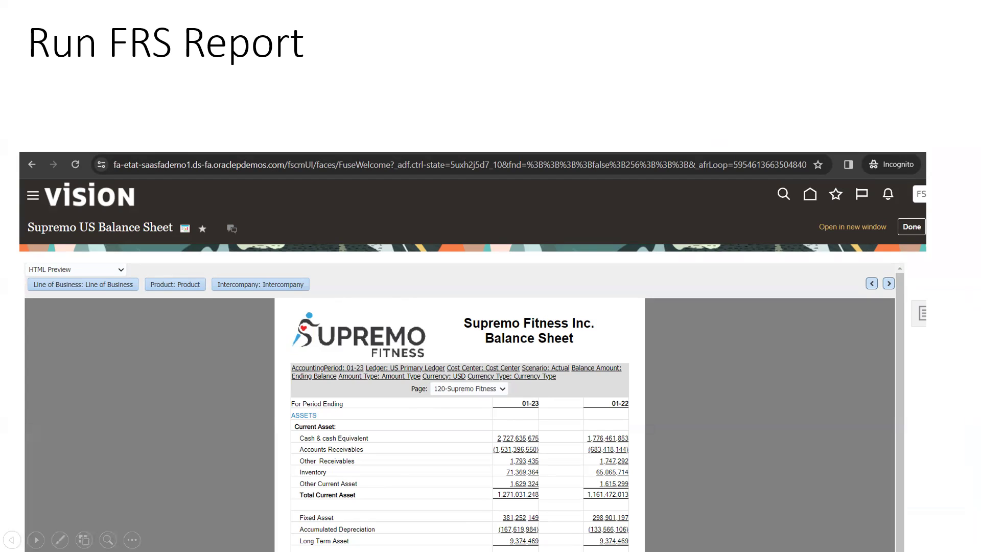
pyautogui.press('Right')
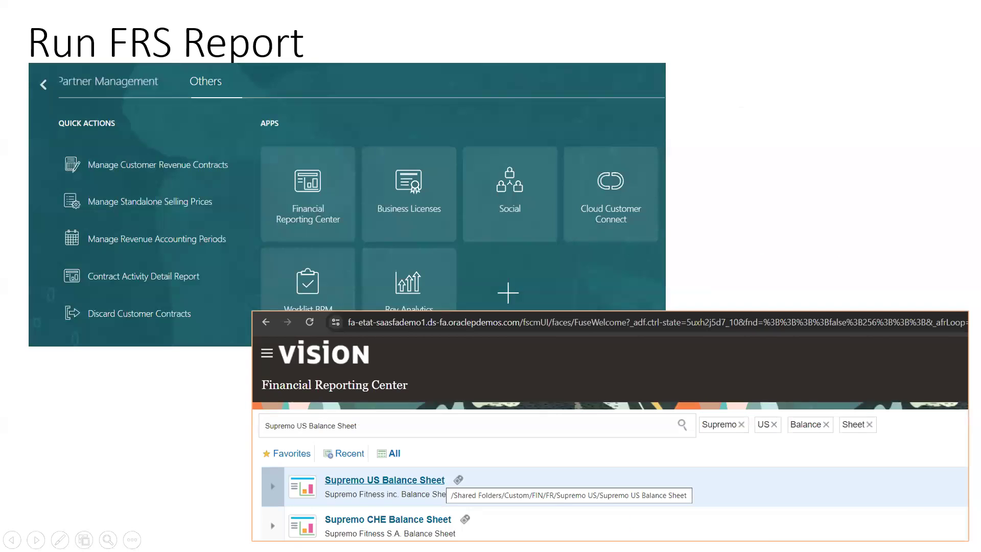
pyautogui.press('Right')
pyautogui.press('Right')
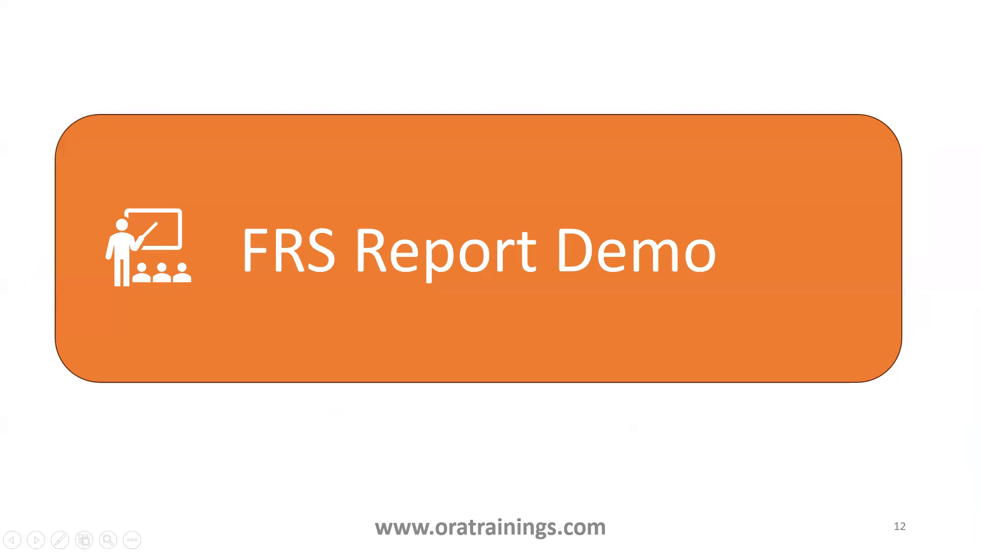
# Switch to the Oracle Fusion Cloud Applications home page in Chrome and show it in full screen
pyautogui.hotkey('alt', 'Tab')
pyautogui.hotkey('alt', 'Tab')
pyautogui.hotkey('alt', 'Tab')
pyautogui.hotkey('alt', 'Tab')
pyautogui.hotkey('alt', 'Tab')
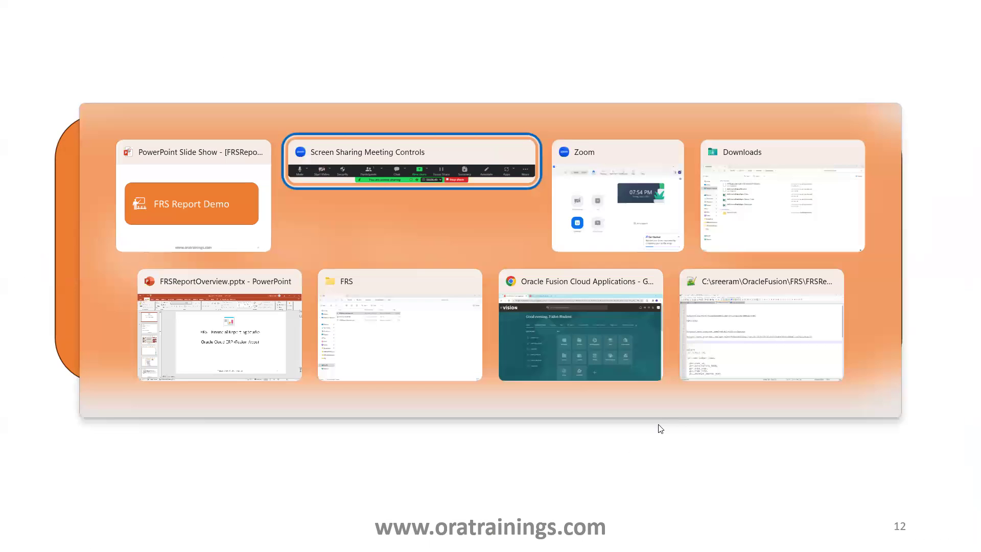
pyautogui.hotkey('alt', 'Tab')
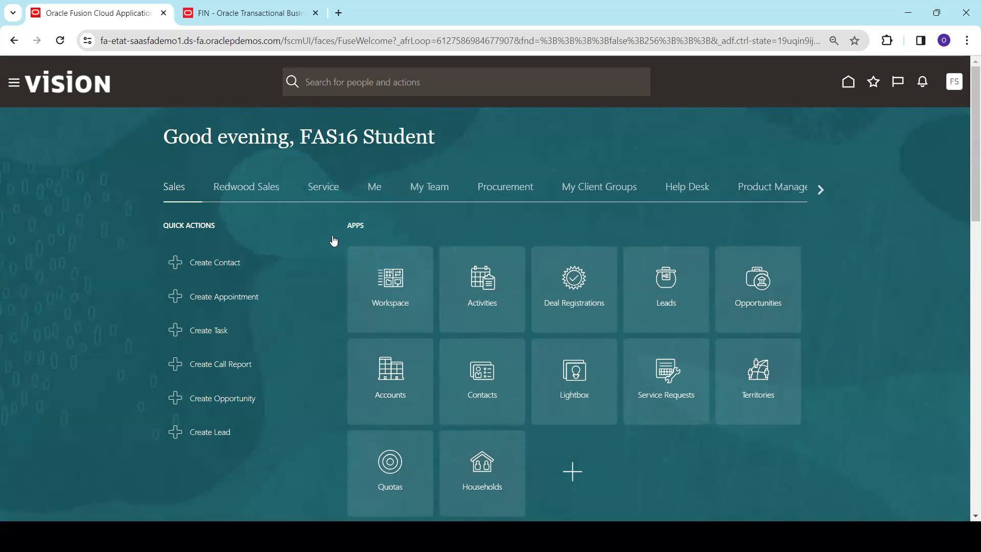
pyautogui.press('F11')
# Open the Financial Reporting Center app from the Others group of the home page
pyautogui.click(819, 132)
pyautogui.click(819, 132)
pyautogui.click(819, 132)
pyautogui.click(820, 134)
pyautogui.click(821, 133)
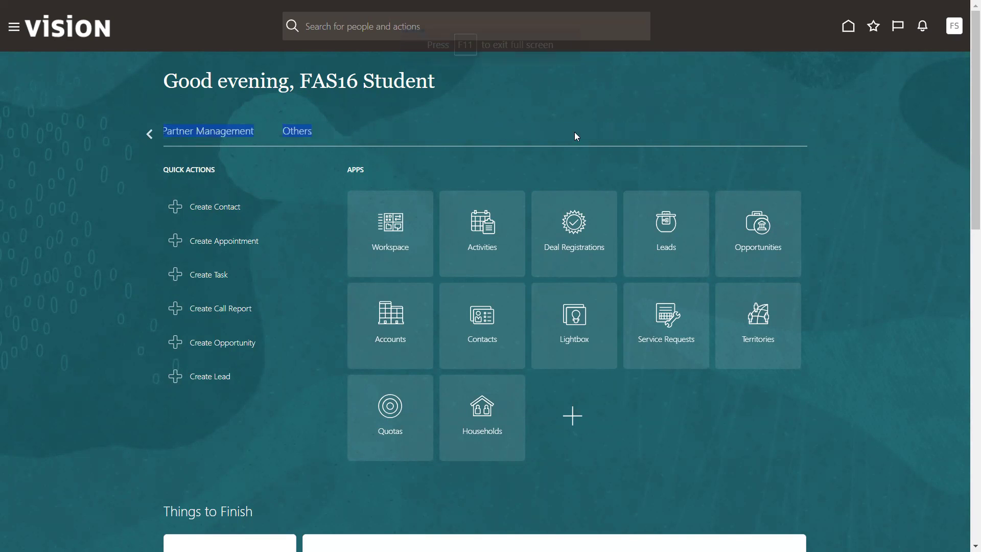
pyautogui.click(307, 133)
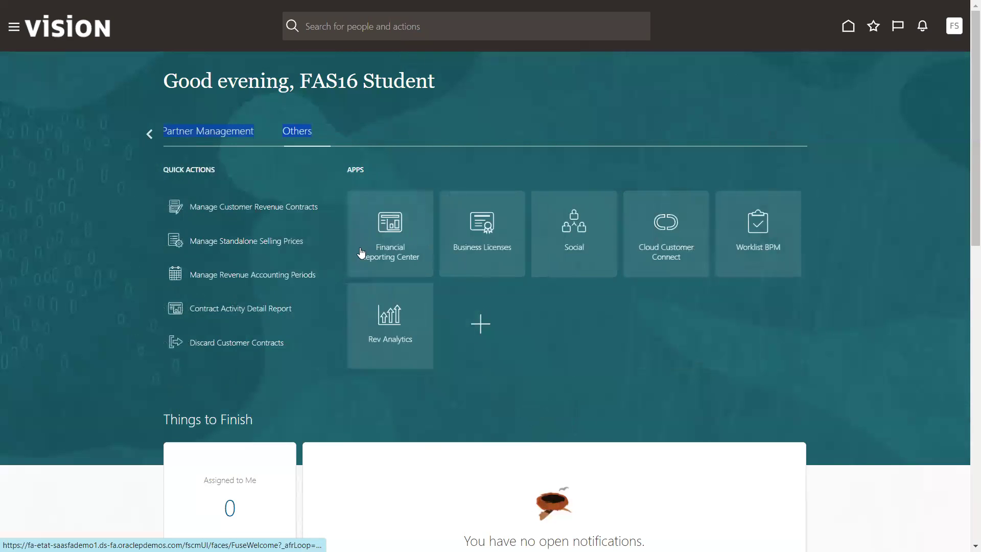
pyautogui.click(378, 263)
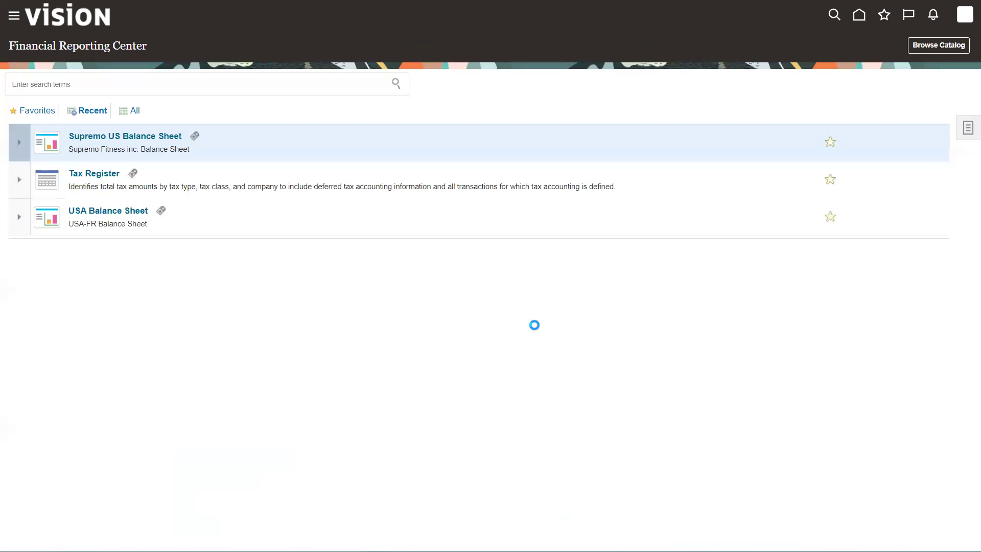
# Run the Supremo US Balance Sheet report and look at the choices for its Page selection
pyautogui.click(134, 89)
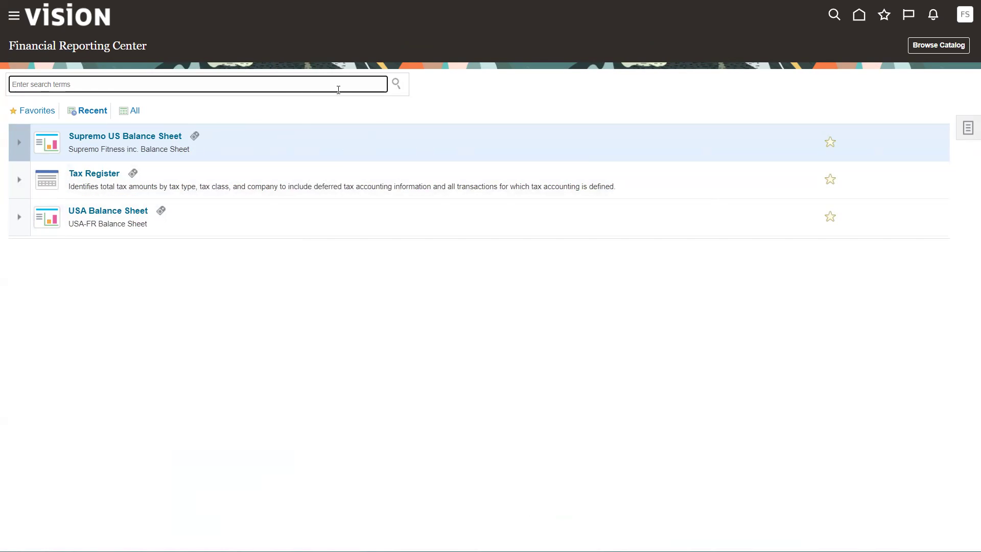
pyautogui.click(123, 137)
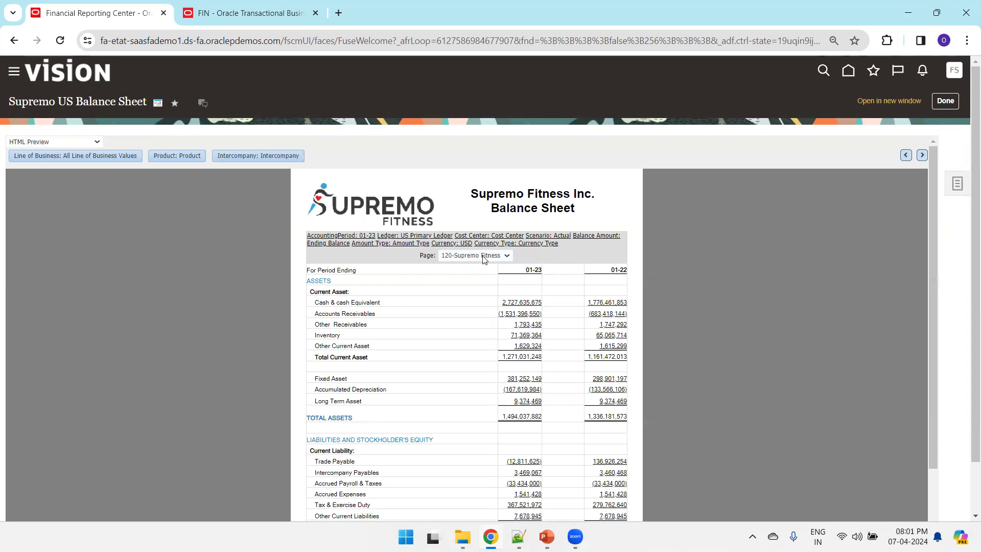
pyautogui.click(483, 256)
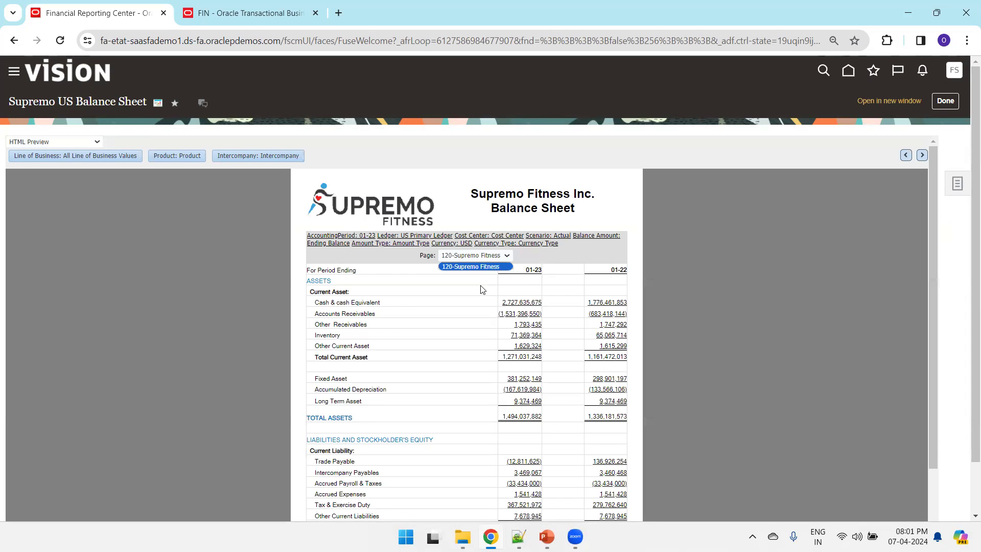
pyautogui.click(541, 258)
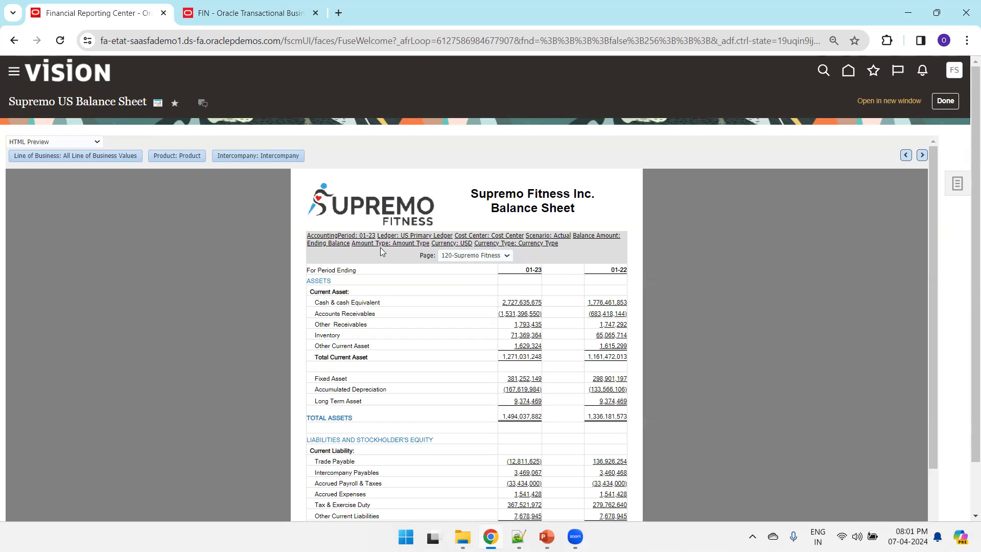
# Look through the preview and export formats offered for the balance sheet report, and close the report
pyautogui.click(79, 145)
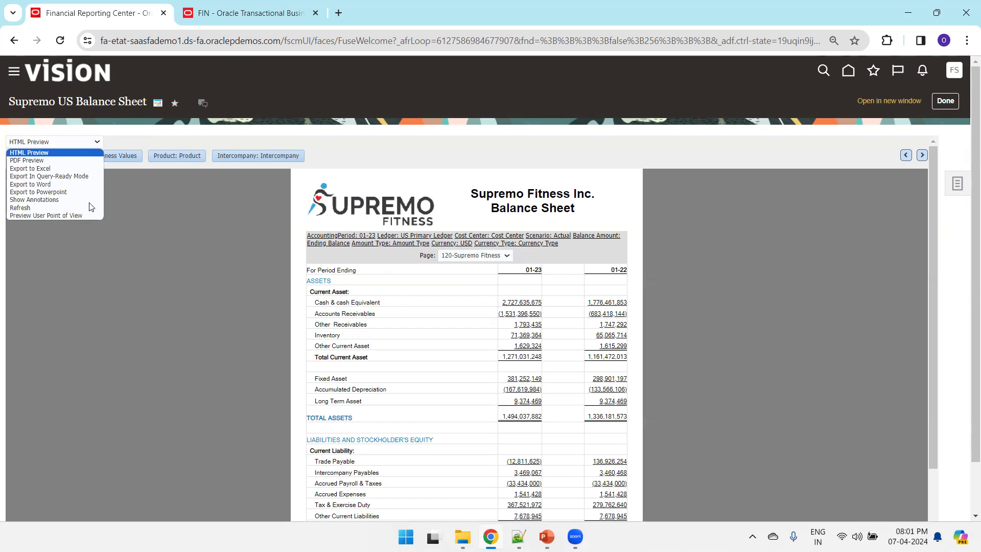
pyautogui.click(162, 240)
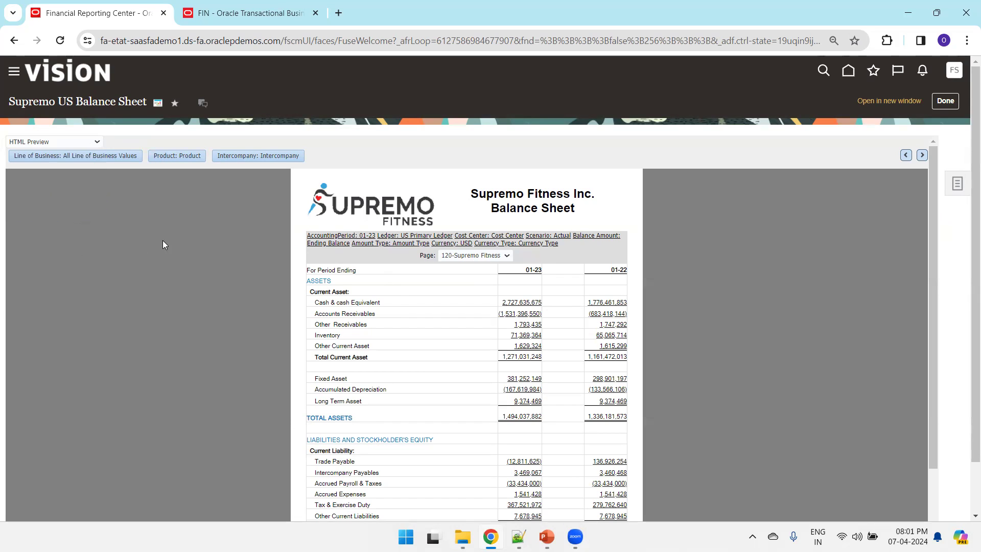
pyautogui.click(939, 104)
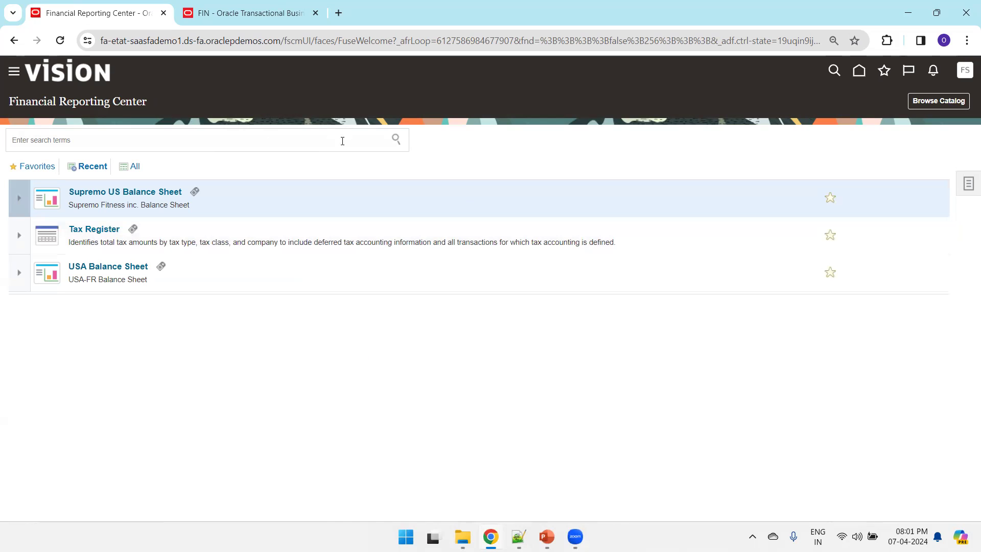
# Open the Workspace for Financial Reports from the tasks and launch Financial Reporting Web Studio
pyautogui.click(968, 186)
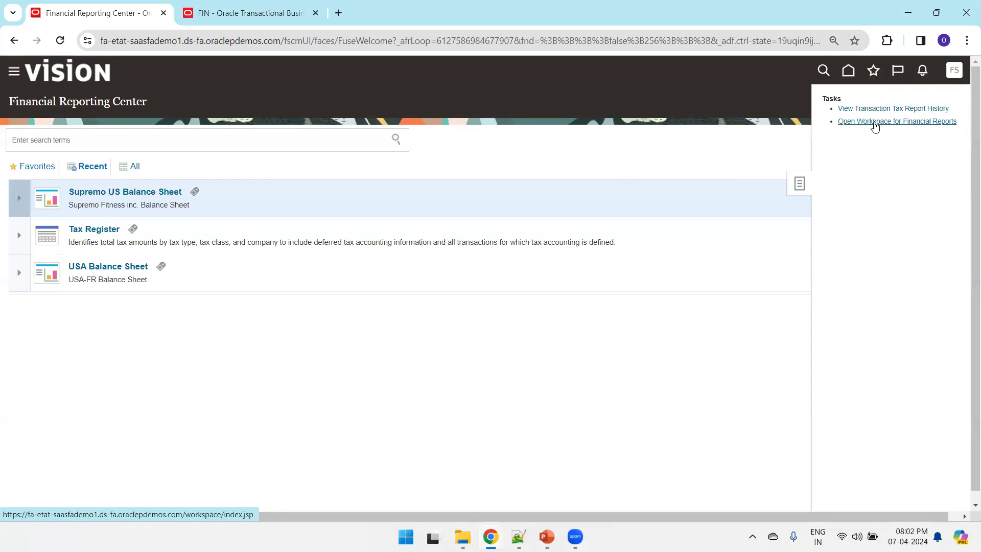
pyautogui.click(875, 123)
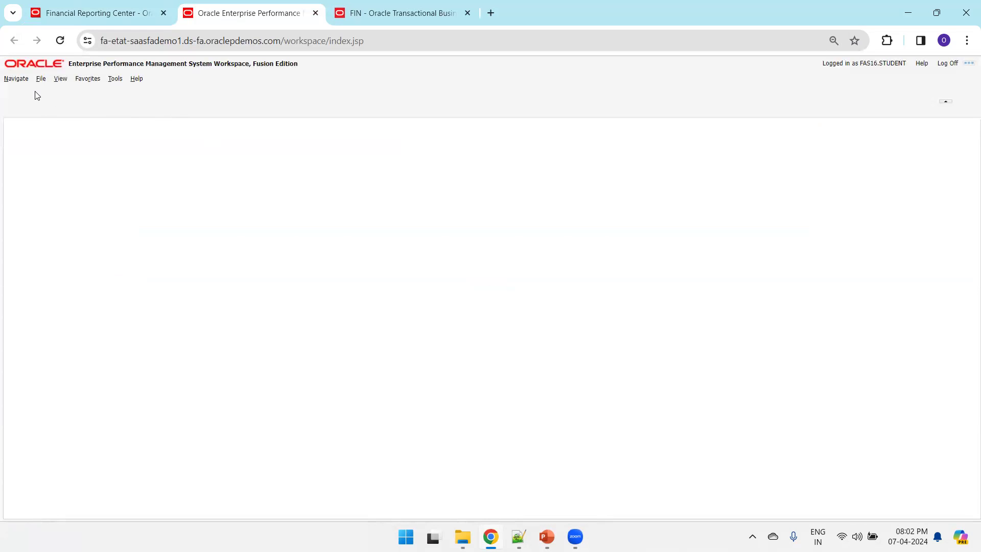
pyautogui.click(112, 80)
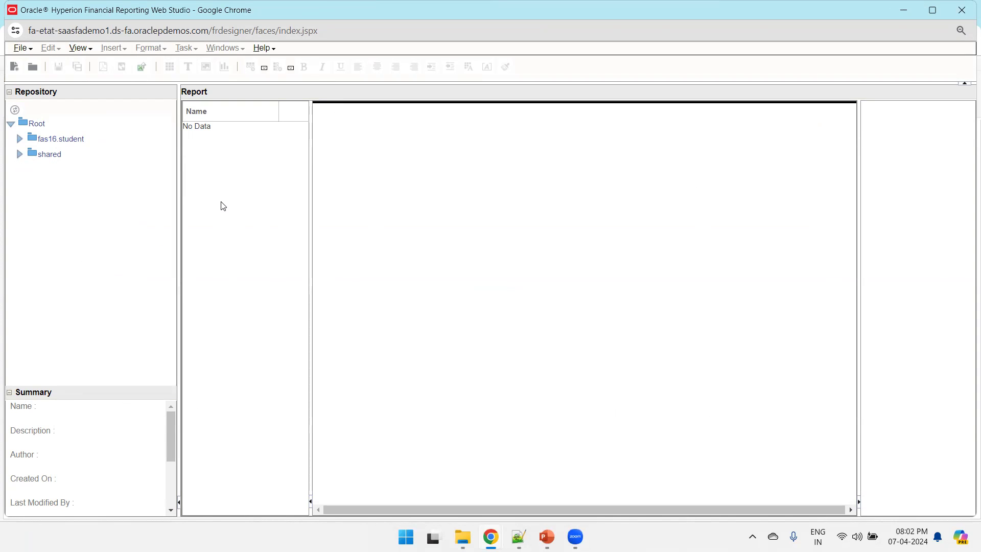
# Revisit the Financial Reporting Center page, and expand the shared and Custom folders in the Web Studio repository
pyautogui.hotkey('alt', 'Tab')
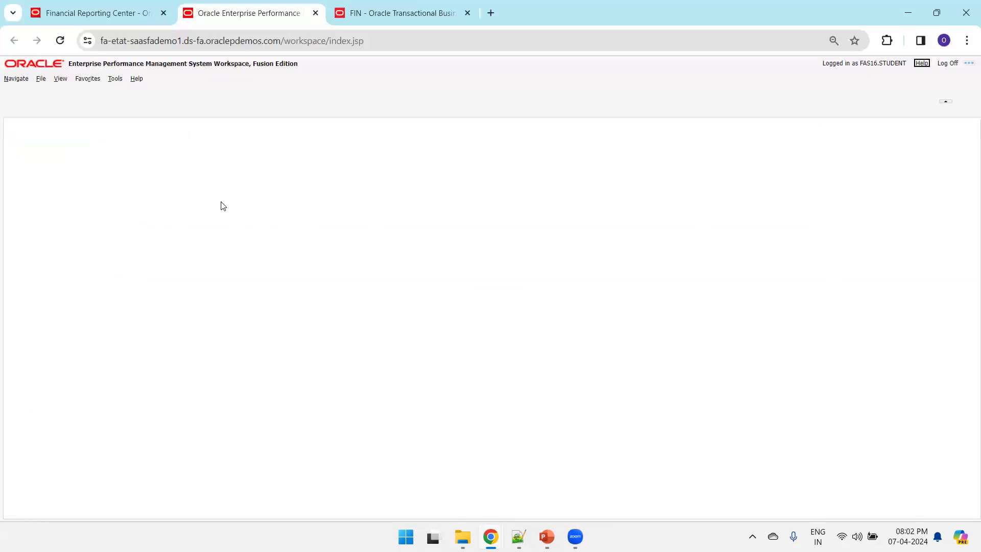
pyautogui.click(116, 15)
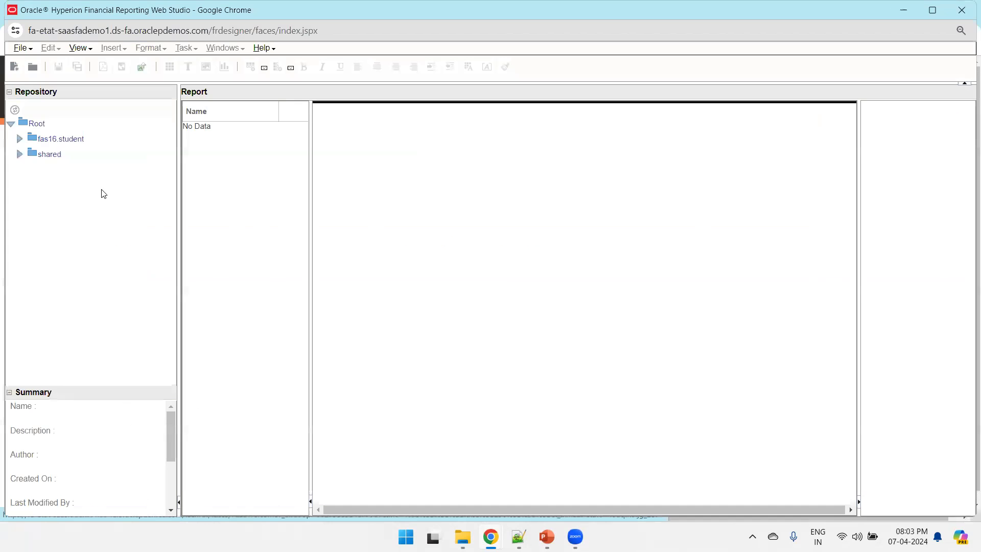
pyautogui.click(19, 154)
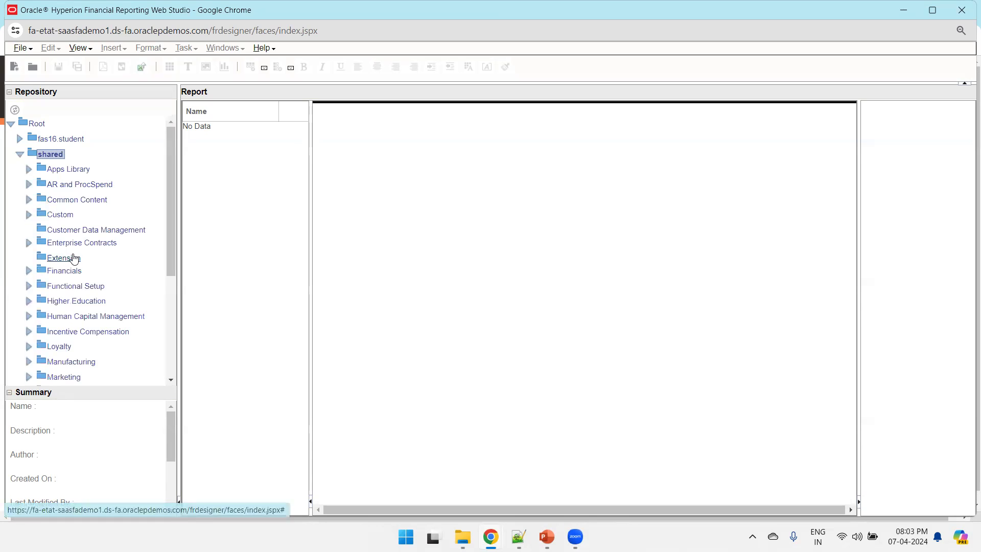
pyautogui.click(28, 214)
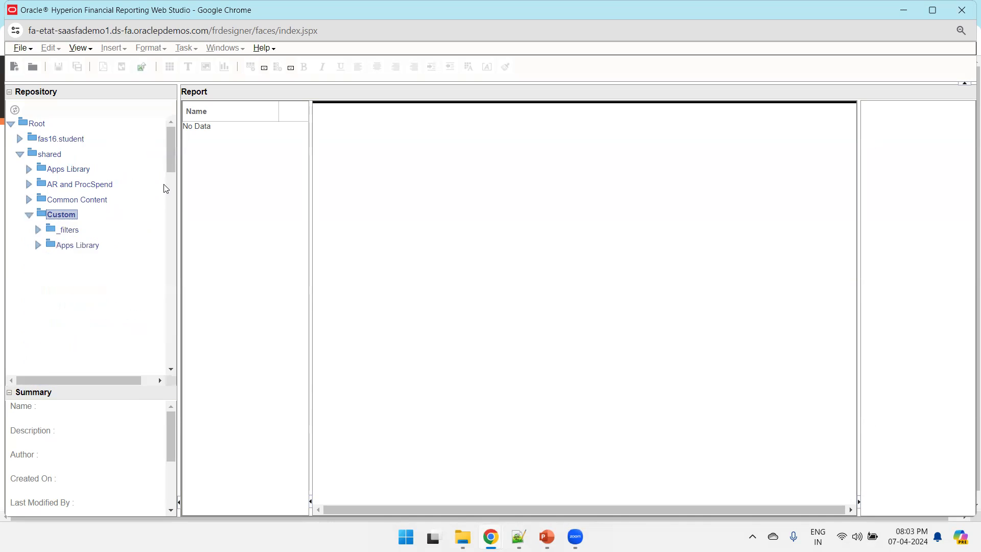
# Open the Supremo US Balance Sheet report for design from Custom > FIN > FR > Supremo US in the repository
pyautogui.scroll(-4, 153, 220)
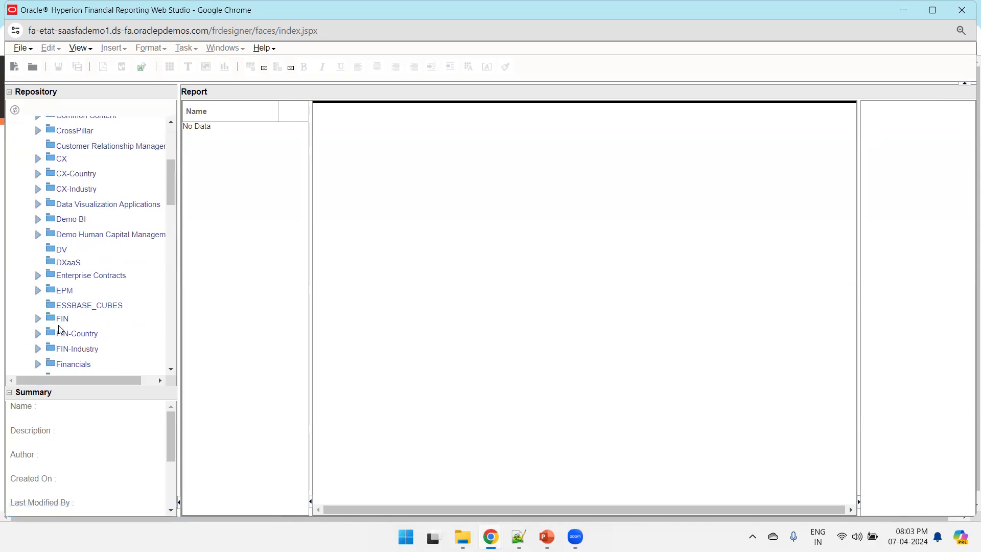
pyautogui.click(39, 319)
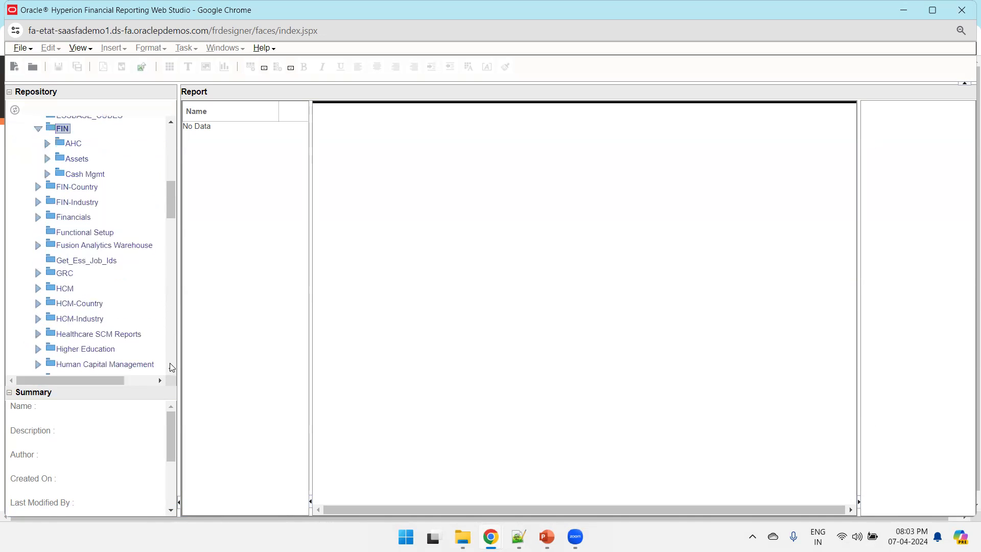
pyautogui.scroll(-1, 118, 286)
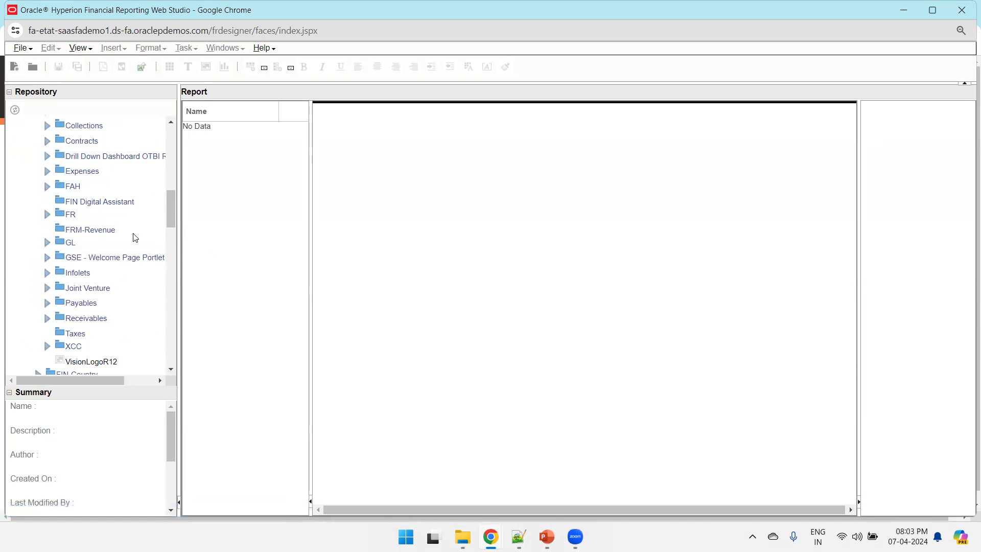
pyautogui.click(47, 215)
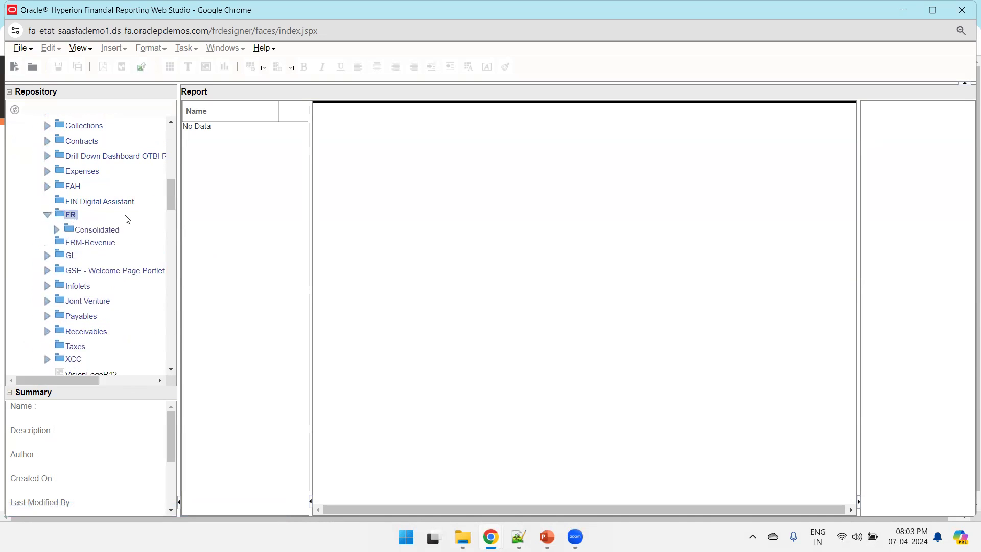
pyautogui.click(98, 261)
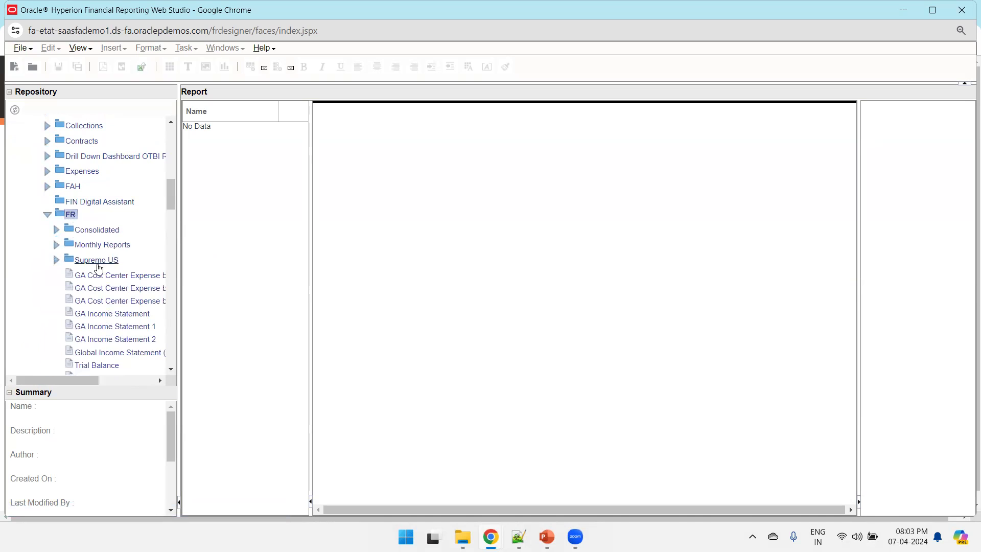
pyautogui.click(58, 261)
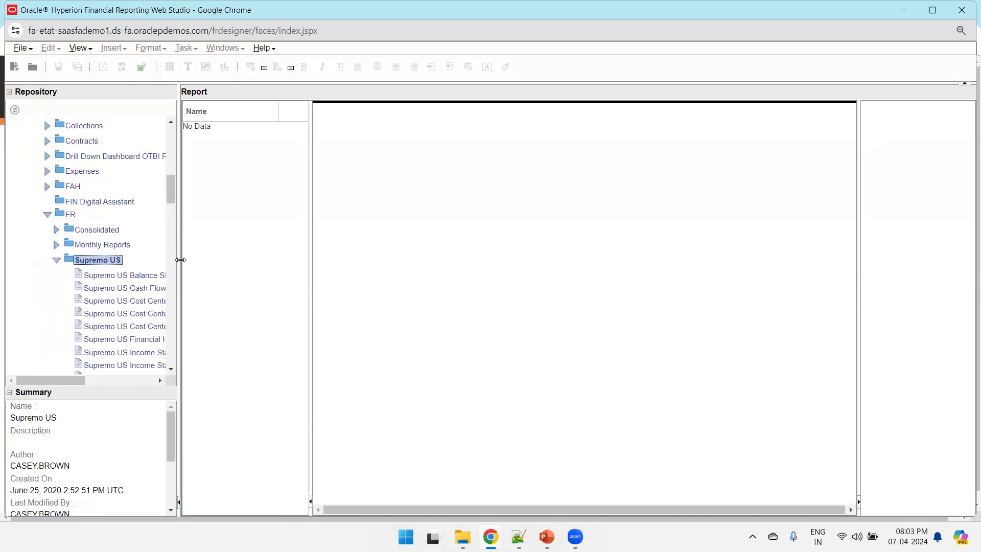
pyautogui.click(128, 275)
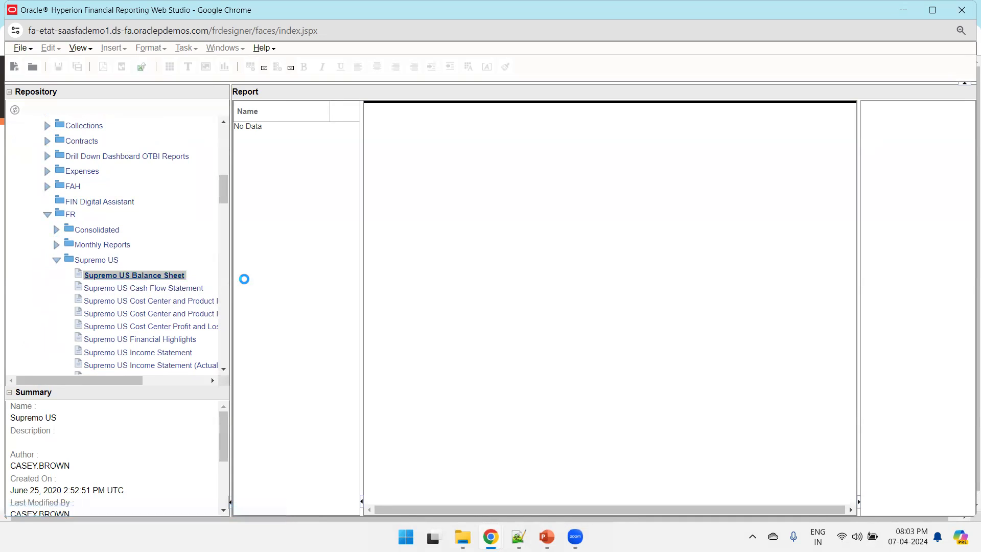
pyautogui.doubleClick(162, 276)
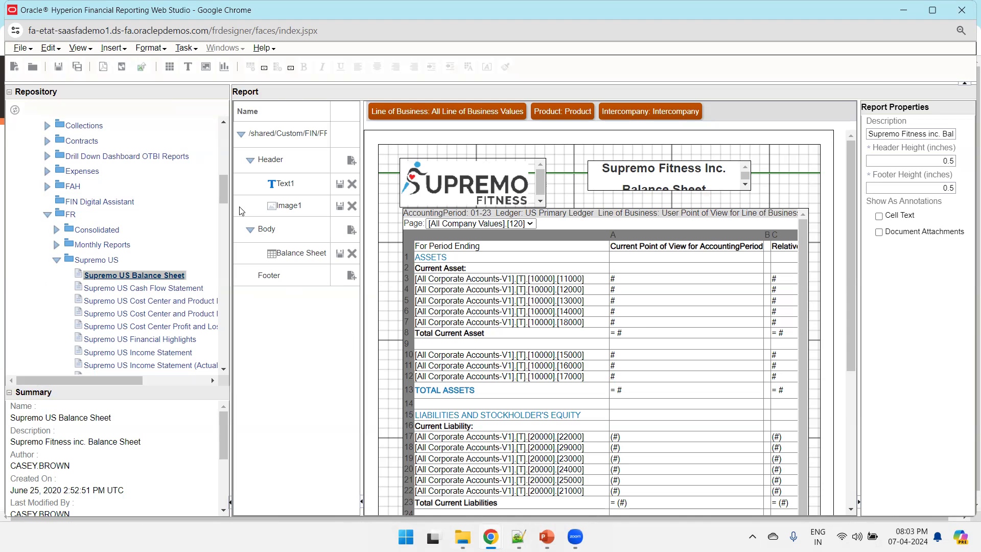
# Preview the Supremo US Balance Sheet as a web report and return to its design in Web Studio
pyautogui.click(122, 68)
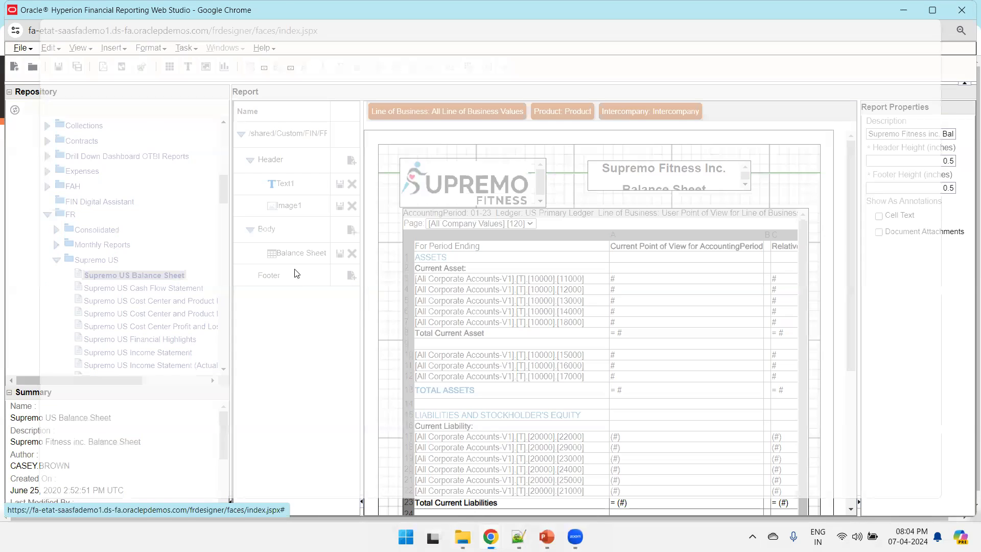
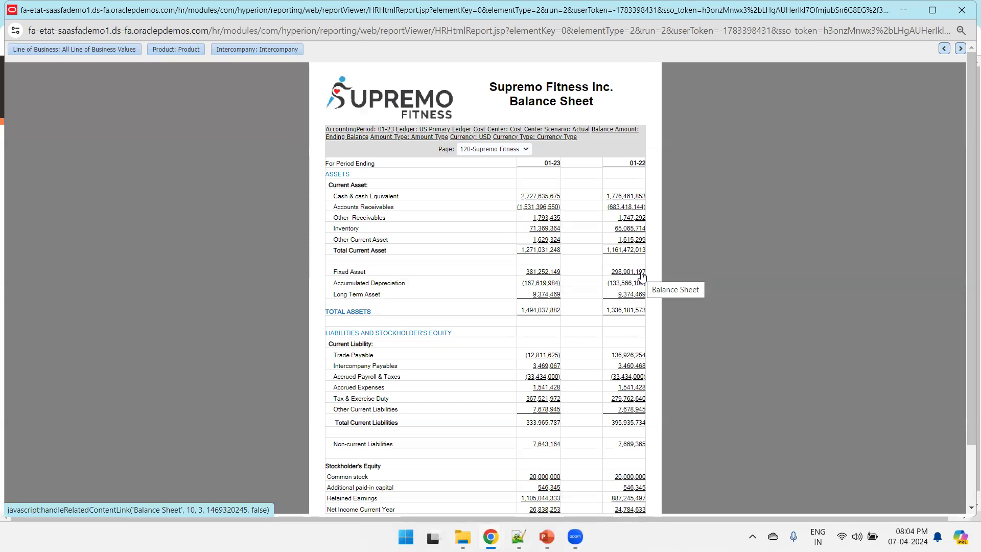
pyautogui.hotkey('alt', 'Tab')
# Collapse the shared folder in the repository and create a new blank report
pyautogui.scroll(10, 152, 195)
pyautogui.click(20, 155)
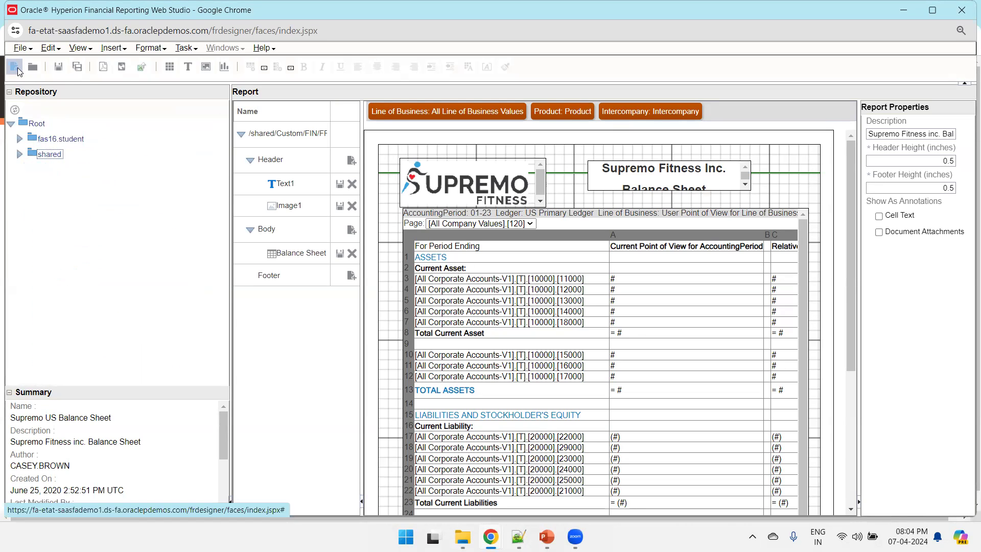
pyautogui.click(16, 69)
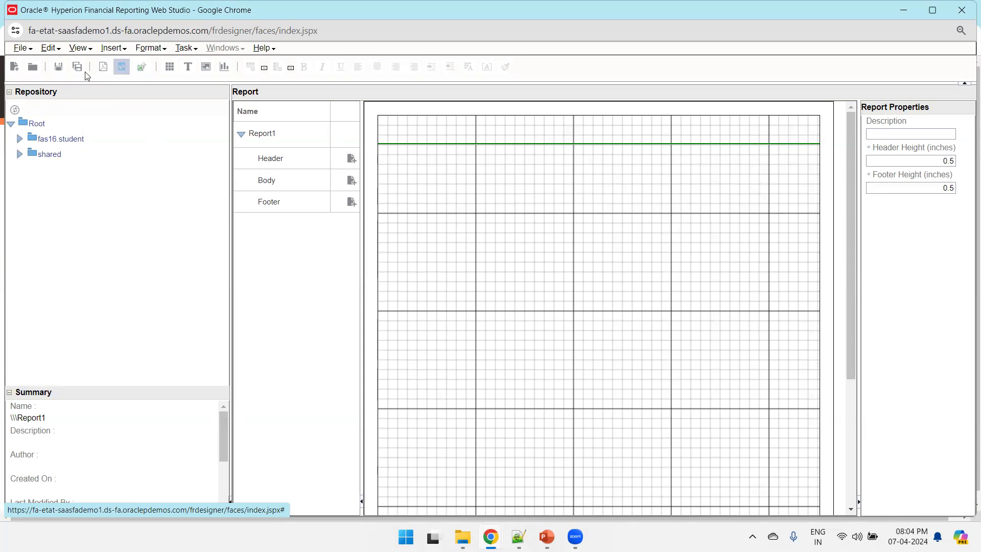
# Save the new report in the student's own folder with FRSDemoReport as both name and description, keeping the type Reports
pyautogui.click(62, 69)
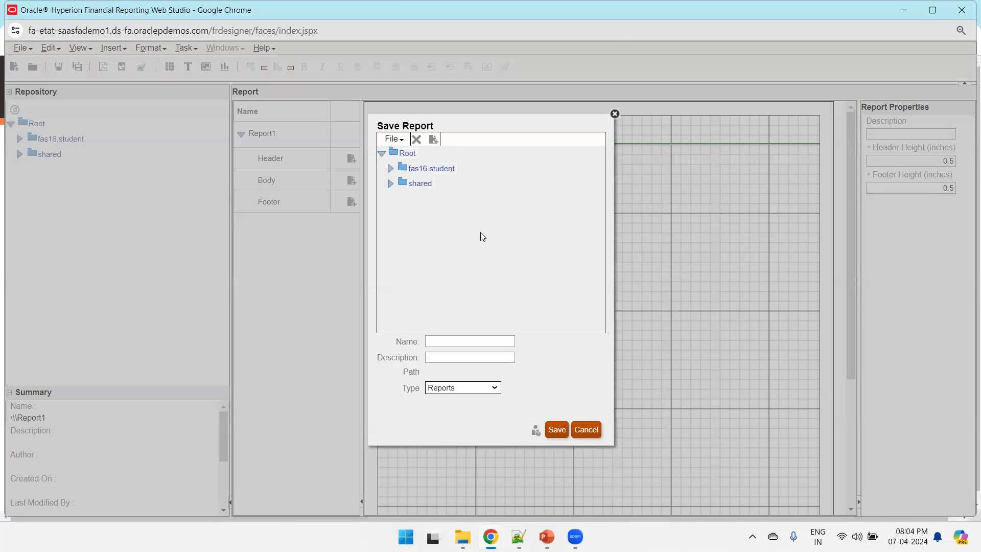
pyautogui.click(458, 344)
pyautogui.write('FRSDemoRepo')
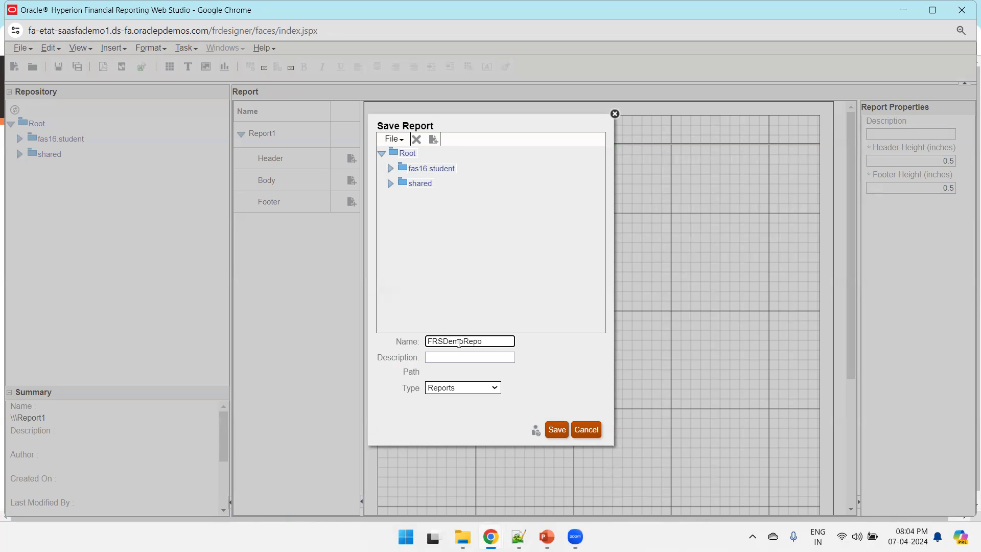
pyautogui.click(390, 172)
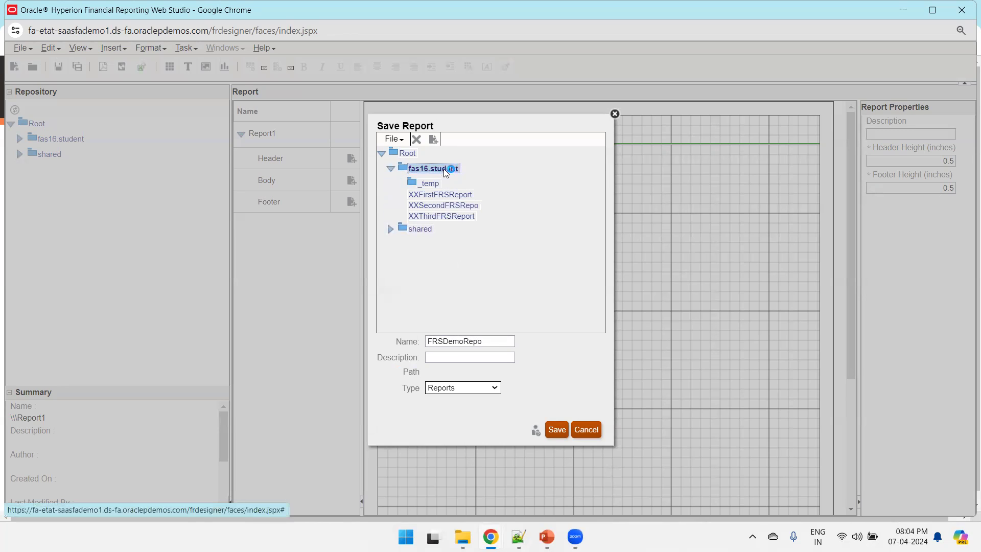
pyautogui.click(490, 342)
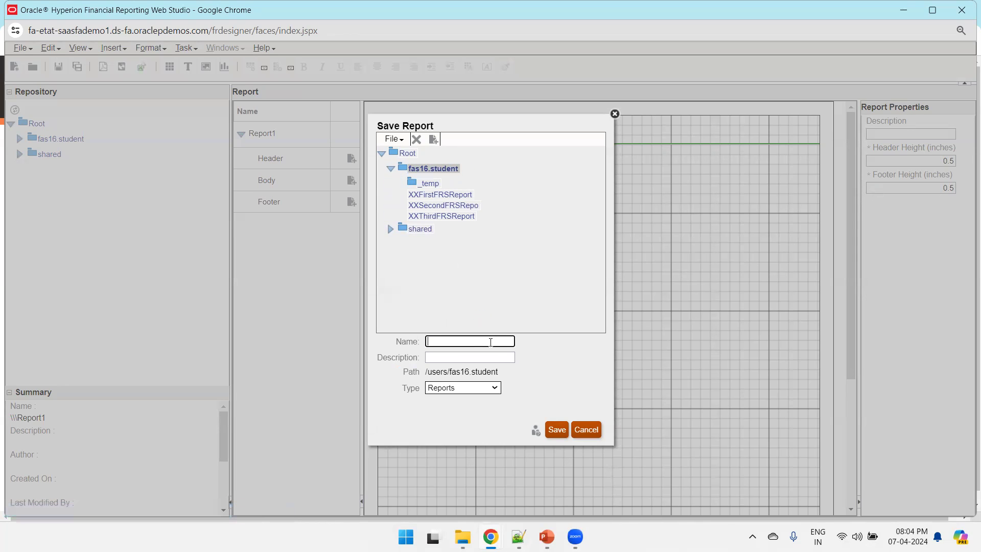
pyautogui.write('FRSDemoRepor')
pyautogui.doubleClick(465, 341)
pyautogui.hotkey('ctrl', 'c')
pyautogui.press('Tab')
pyautogui.hotkey('ctrl', 'v')
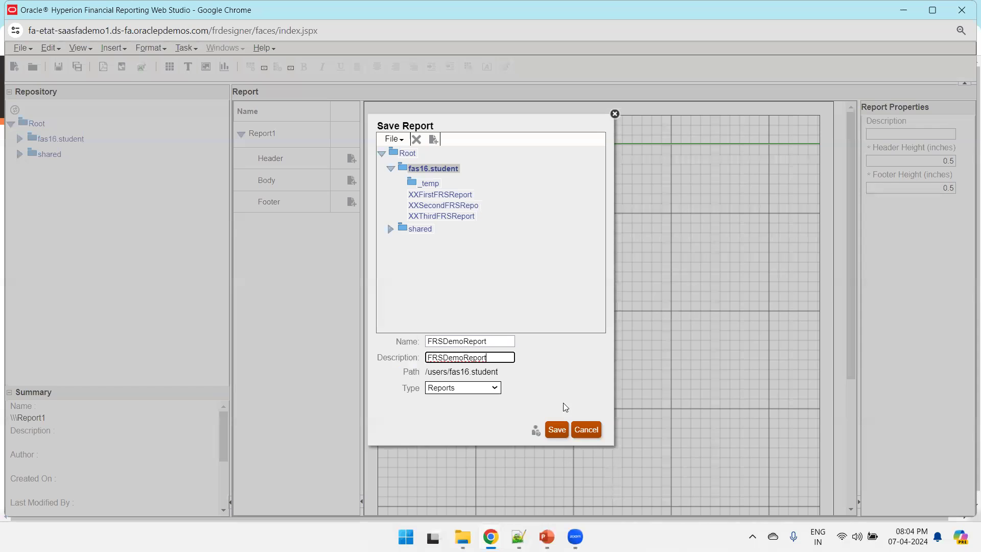
pyautogui.click(554, 429)
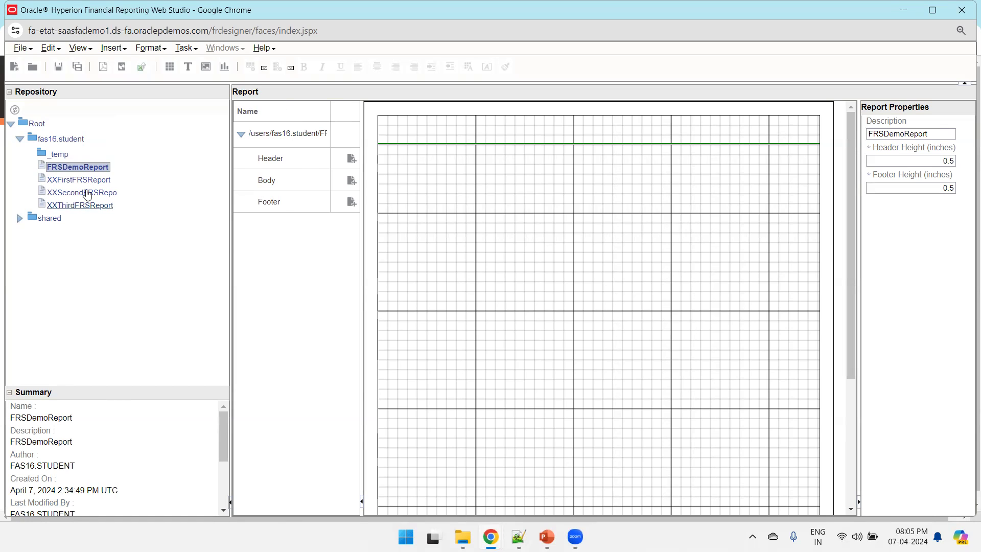
# Narrow the Repository area to give the report canvas more room
pyautogui.scroll(-3, 156, 461)
pyautogui.scroll(3, 184, 432)
pyautogui.click(228, 293)
pyautogui.moveTo(212, 301); pyautogui.dragTo(169, 301)
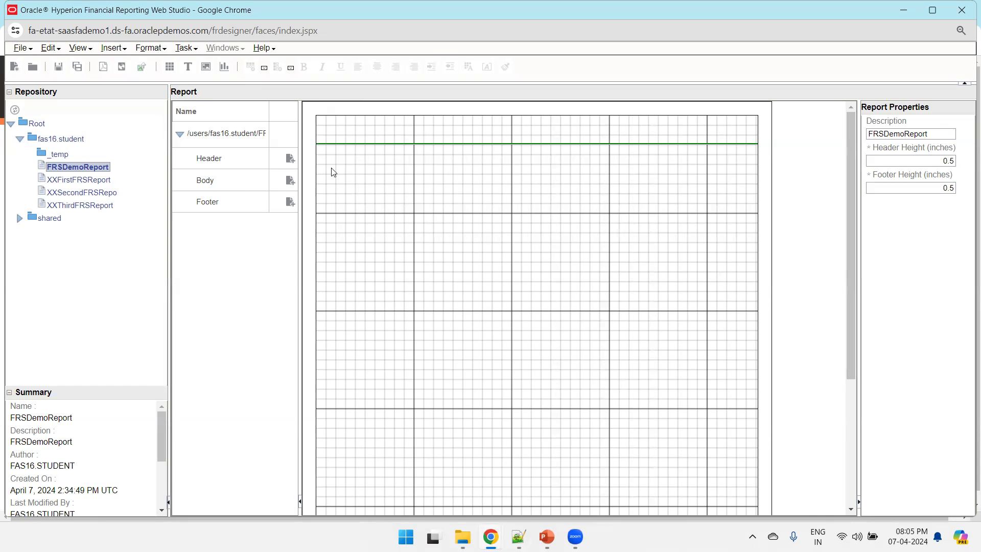
# Insert a grid in the report body just below the header line, about 10830 wide and 6810 high
pyautogui.click(119, 49)
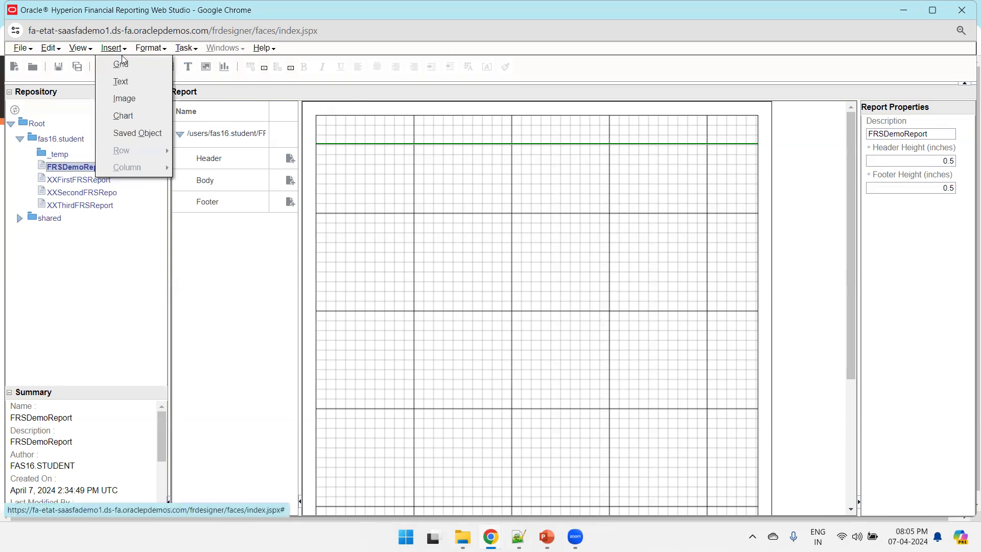
pyautogui.click(123, 65)
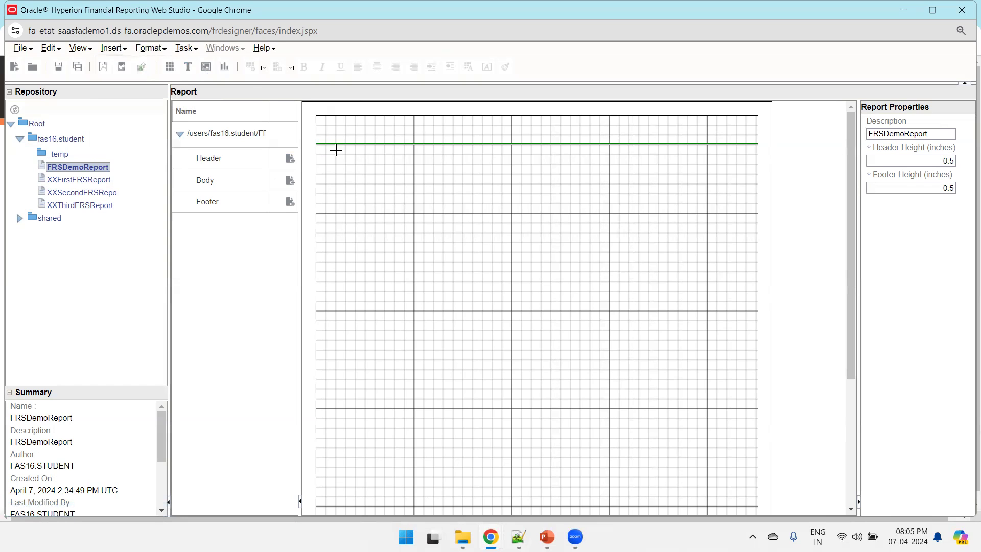
pyautogui.moveTo(318, 146); pyautogui.dragTo(732, 407)
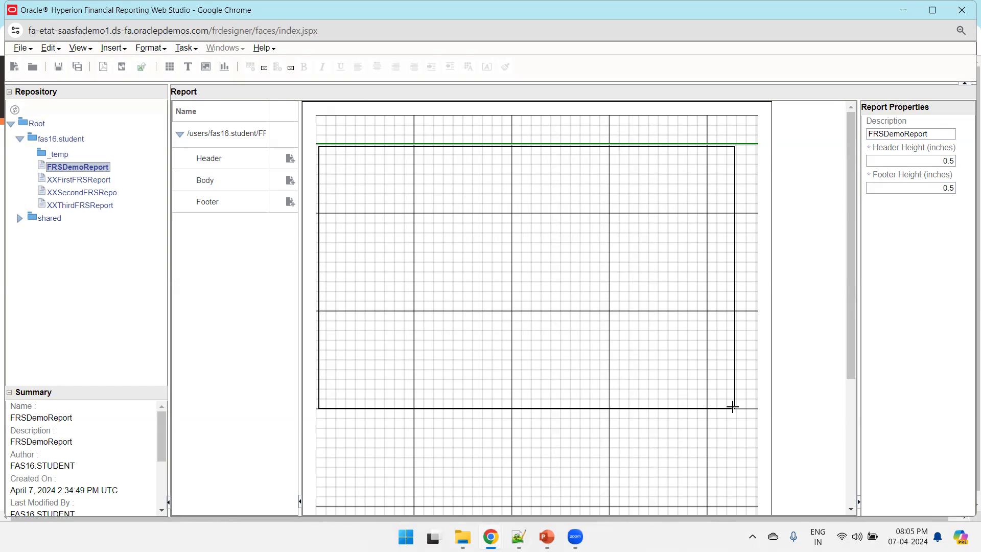
pyautogui.moveTo(732, 406); pyautogui.dragTo(732, 406)
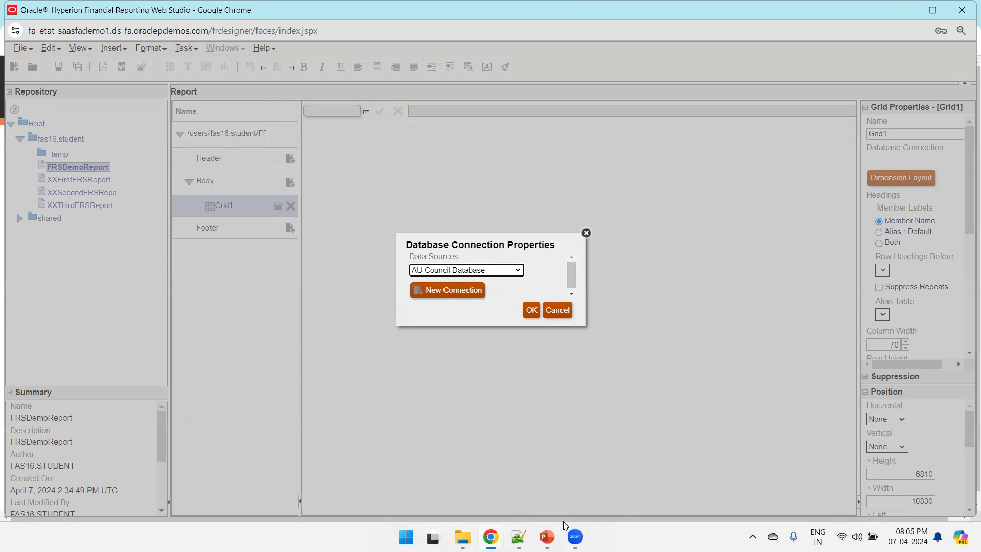
# Switch to the PowerPoint presentation to view the next slide, and return to the database connection settings in Web Studio
pyautogui.moveTo(550, 527)
pyautogui.click(587, 465)
pyautogui.press('Right')
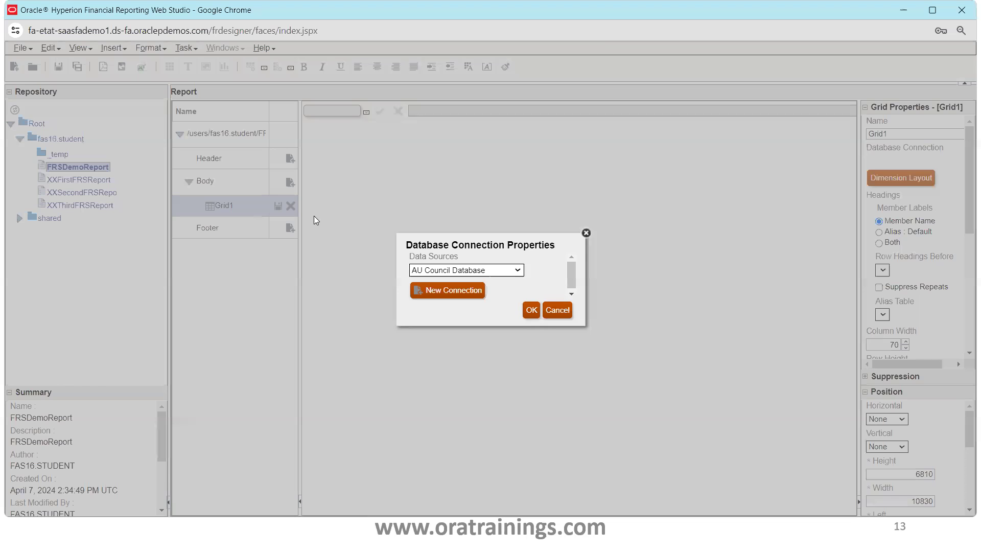
pyautogui.hotkey('alt', 'Tab')
# Connect the grid to the USChartofAccounts data source
pyautogui.click(489, 272)
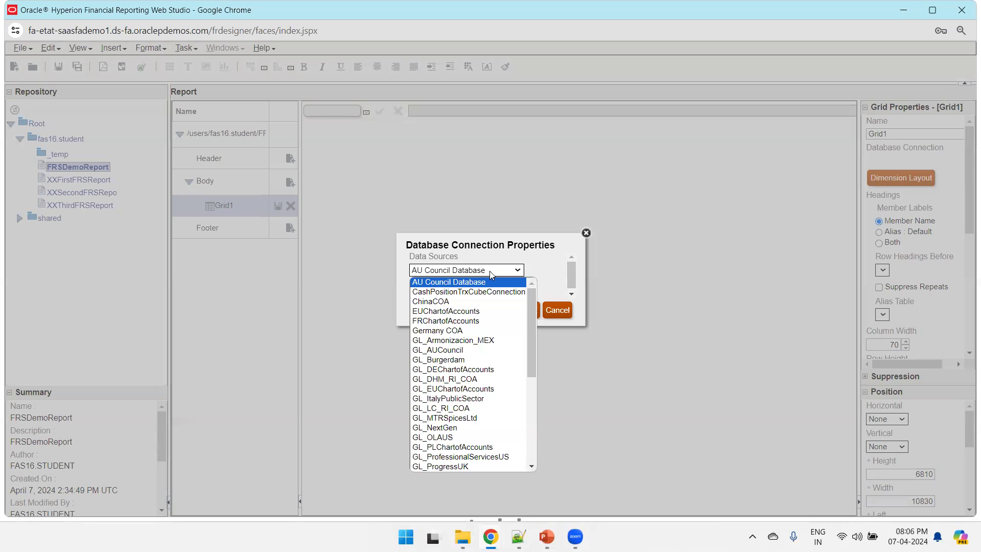
pyautogui.press('End')
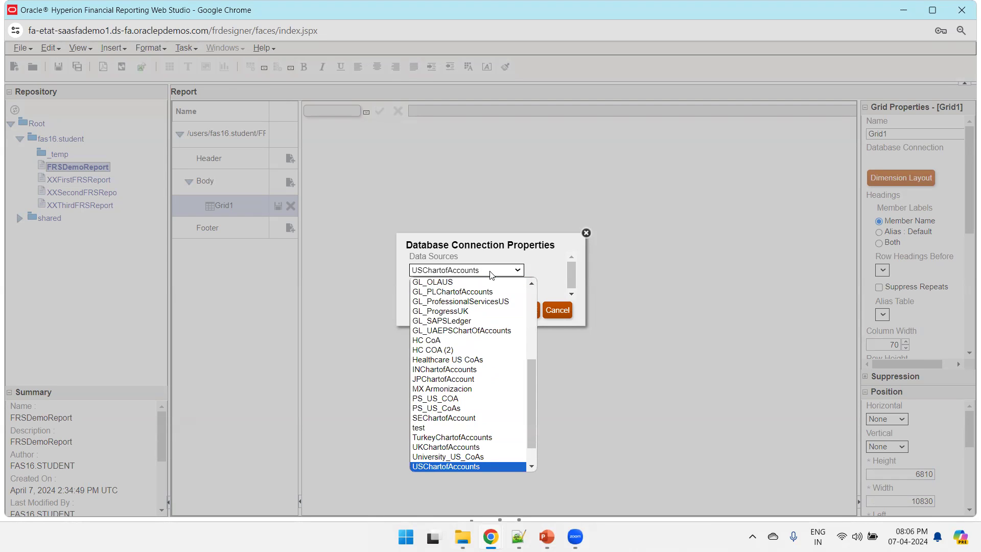
pyautogui.click(490, 271)
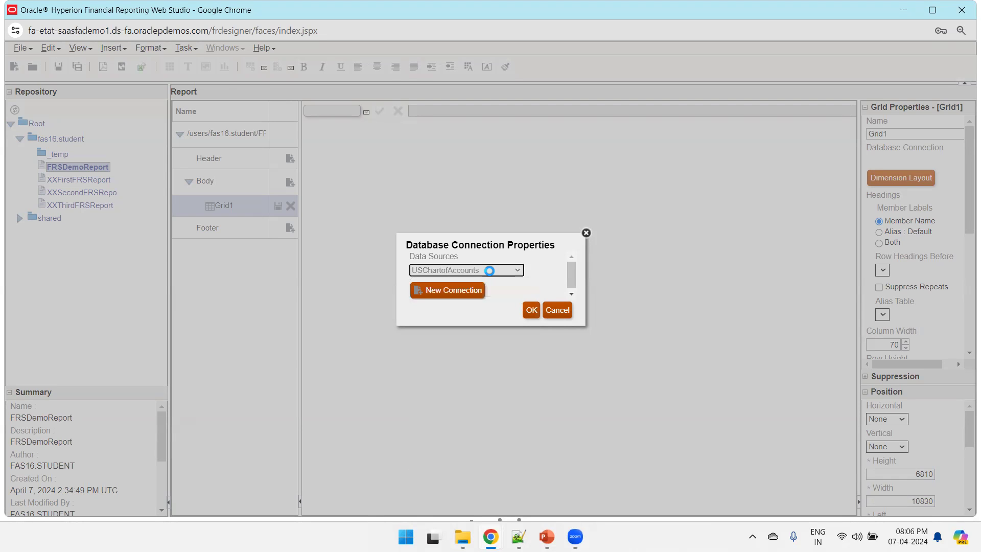
pyautogui.click(532, 312)
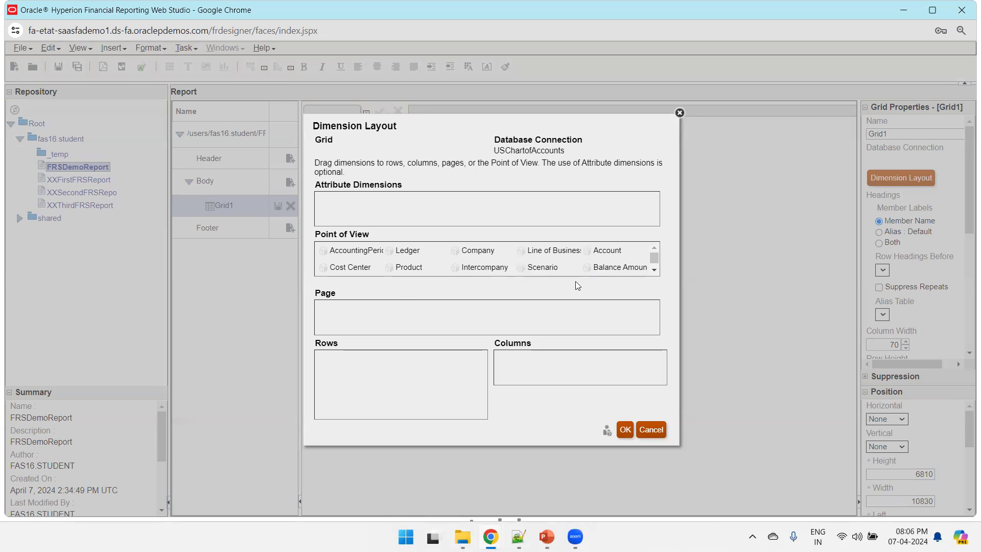
# Lay out the grid dimensions with AccountingPeriod in the columns, Account in the rows and Company on the page
pyautogui.click(654, 270)
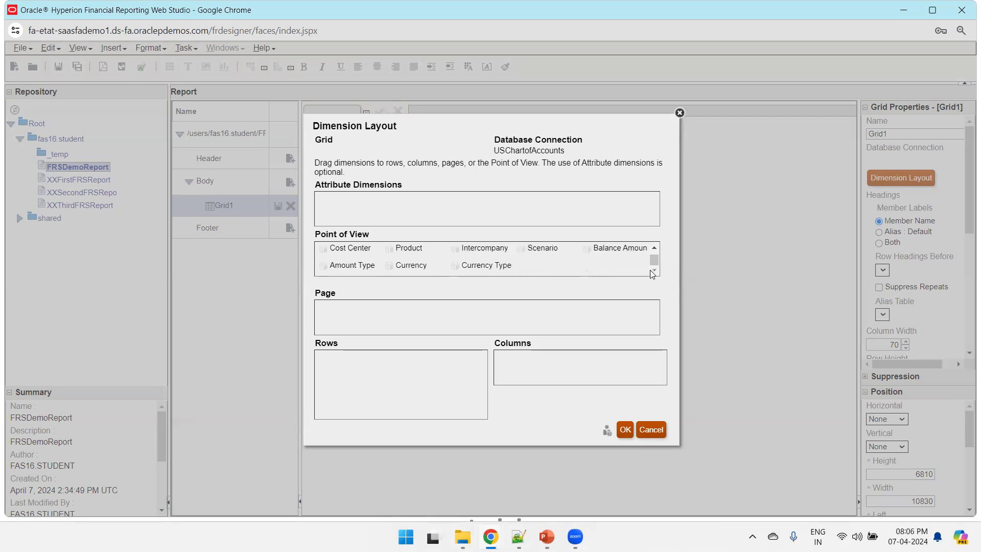
pyautogui.click(653, 248)
pyautogui.moveTo(372, 250); pyautogui.dragTo(558, 366)
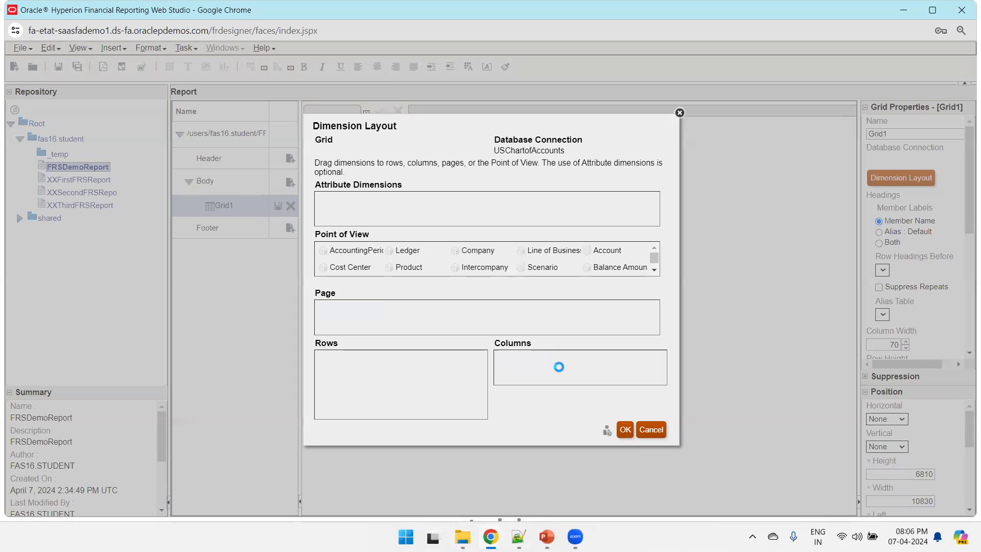
pyautogui.moveTo(539, 250); pyautogui.dragTo(374, 387)
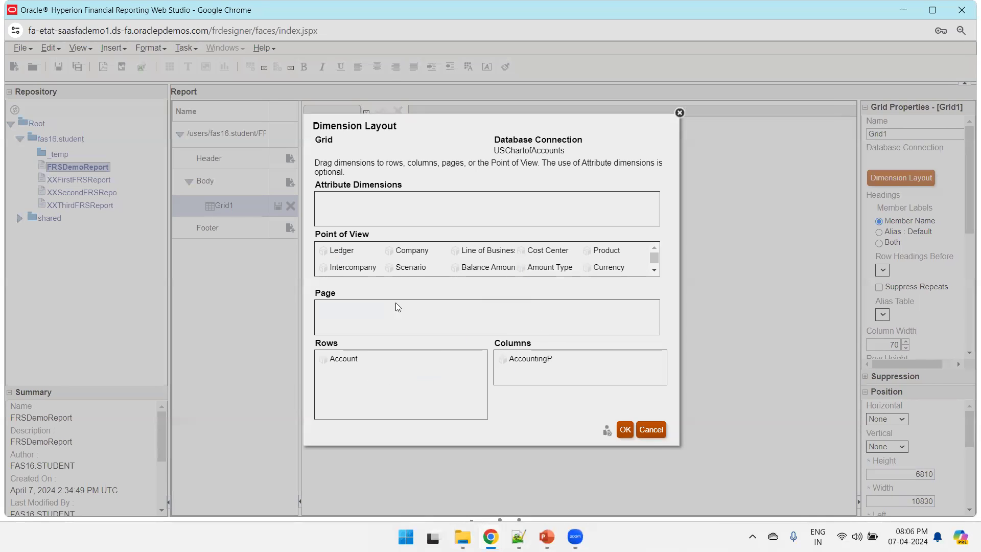
pyautogui.moveTo(409, 254); pyautogui.dragTo(382, 319)
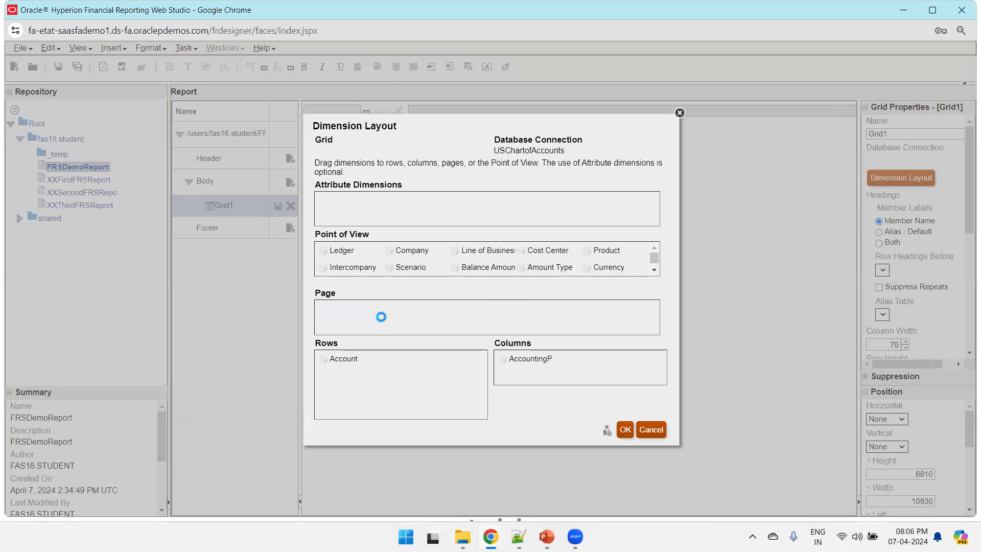
pyautogui.click(624, 429)
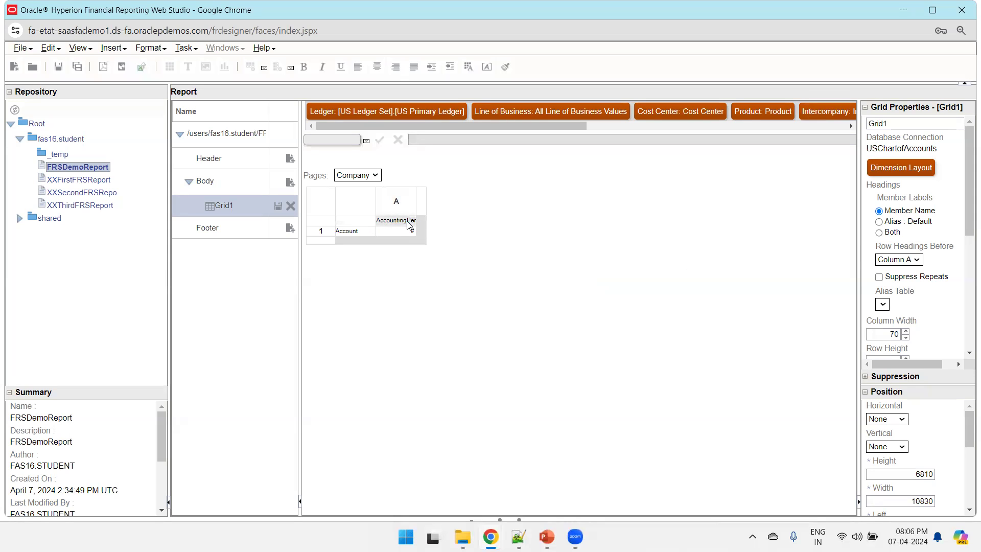
# Open the member selection for the AccountingPeriod column heading and mark the years 2022, 2023 and 2024
pyautogui.click(408, 224)
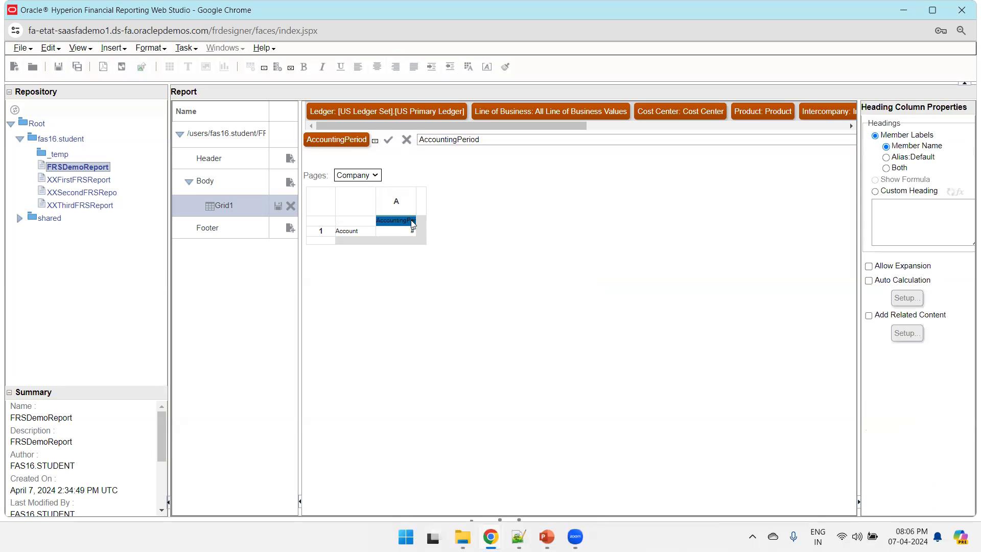
pyautogui.doubleClick(408, 223)
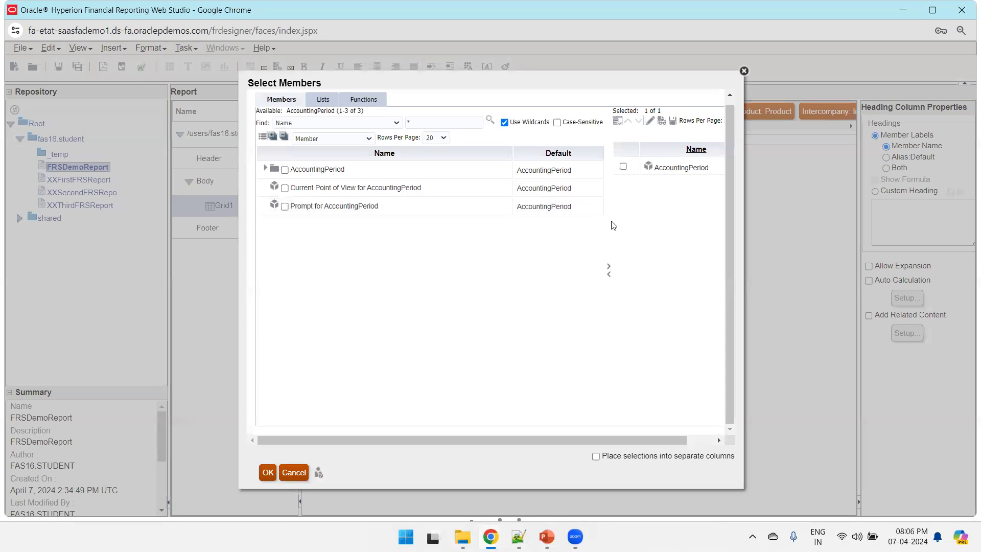
pyautogui.click(265, 168)
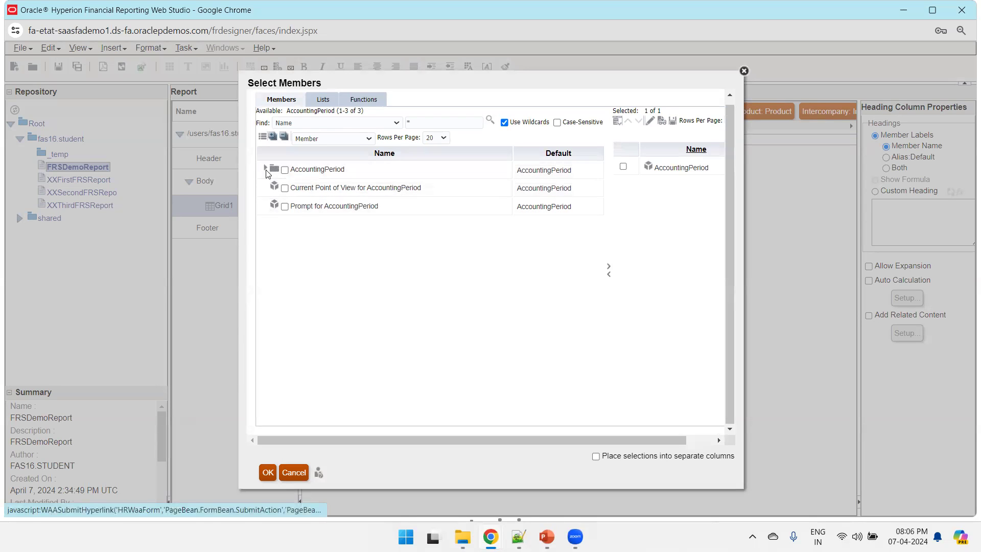
pyautogui.scroll(-5, 346, 341)
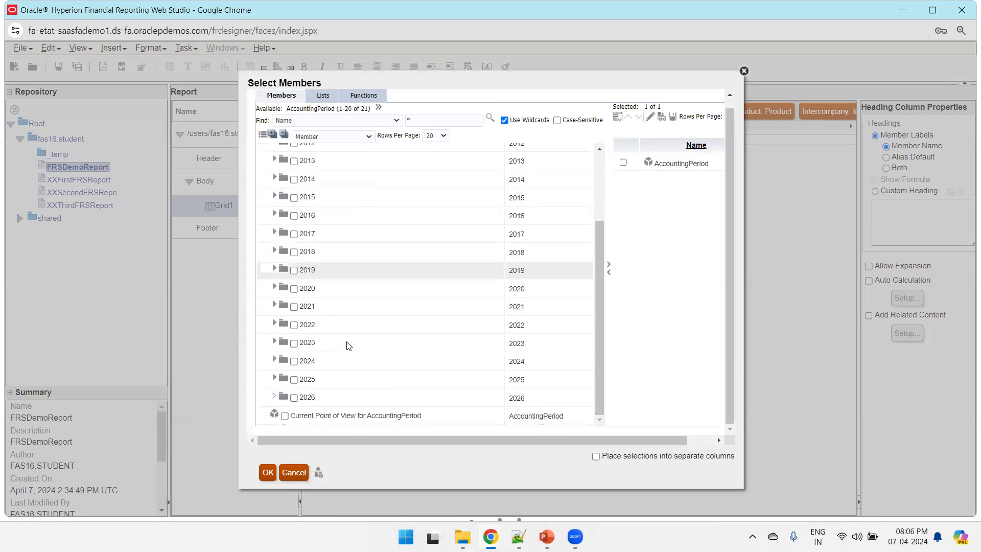
pyautogui.click(294, 325)
pyautogui.click(294, 343)
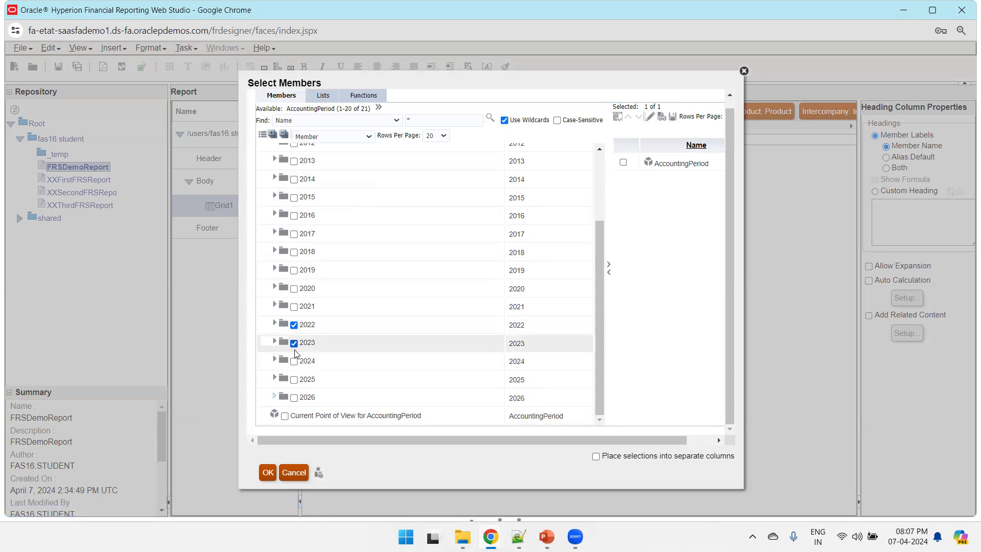
pyautogui.click(294, 361)
# Replace AccountingPeriod in the selected members with the marked years and place the selections into separate columns
pyautogui.click(622, 162)
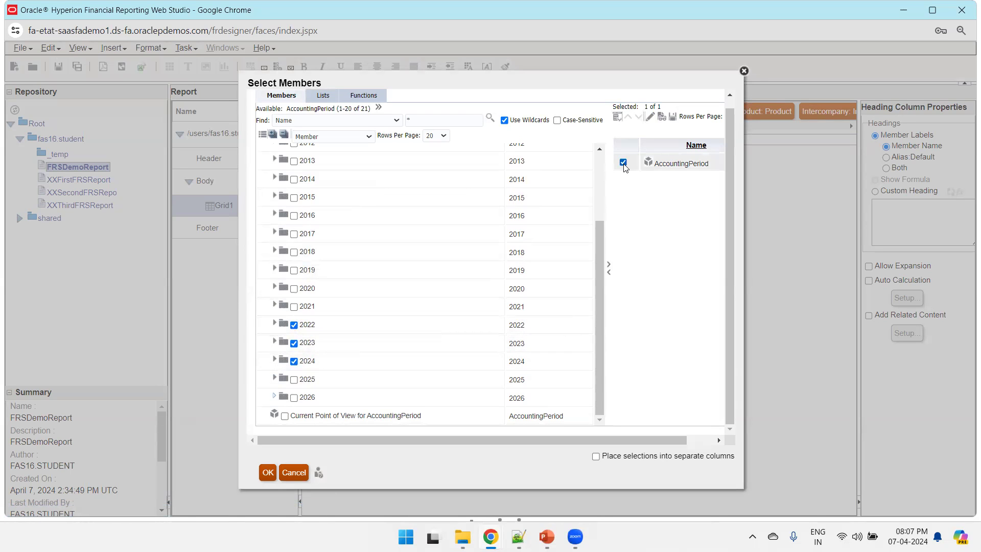
pyautogui.click(609, 271)
pyautogui.scroll(-3, 332, 332)
pyautogui.click(364, 361)
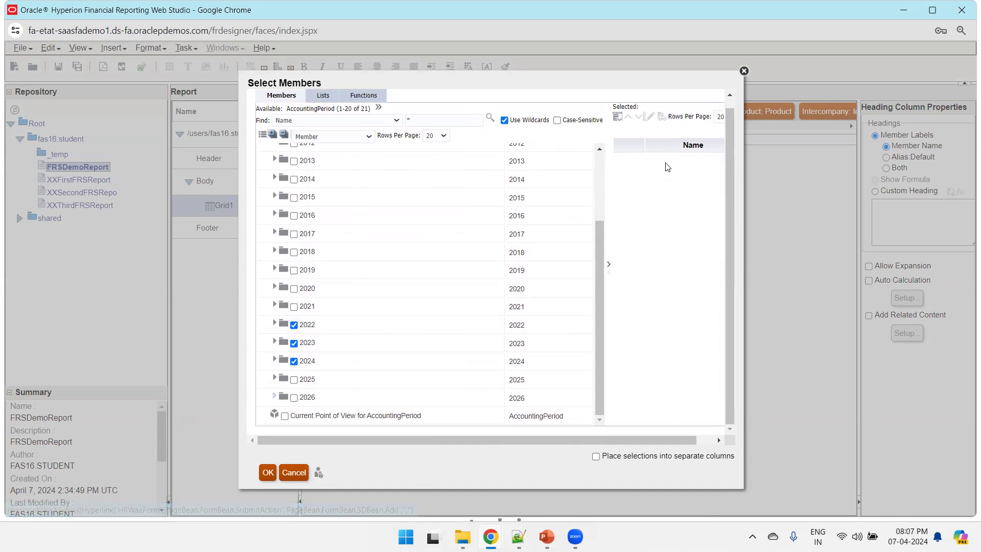
pyautogui.click(609, 266)
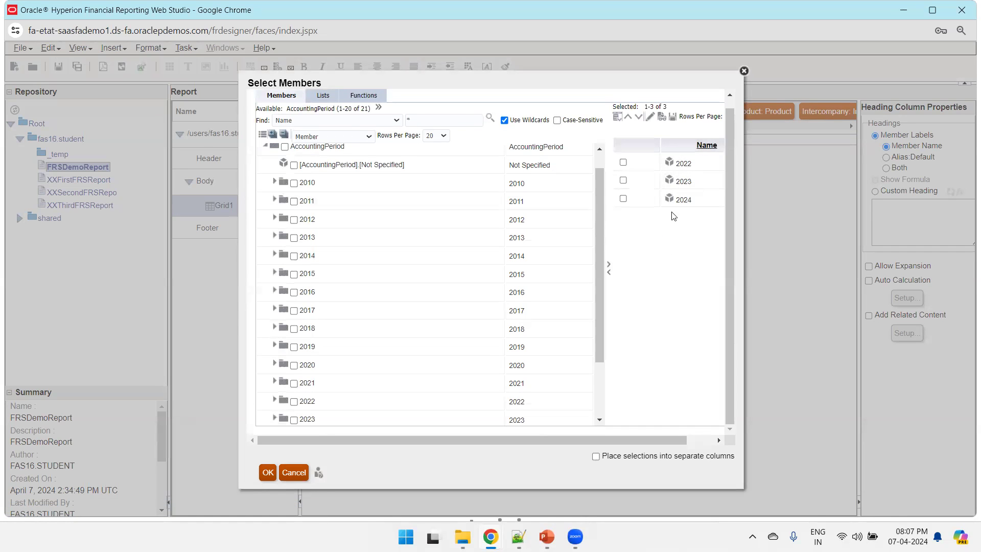
pyautogui.click(596, 456)
pyautogui.click(271, 473)
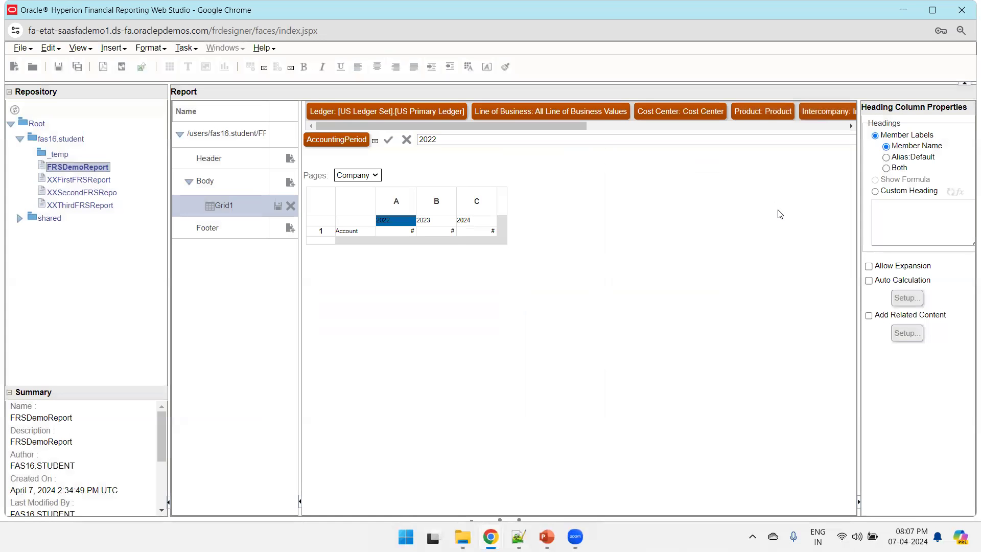
# Open the member selection for the Account row heading and remove the default Account member from the selected members
pyautogui.click(347, 232)
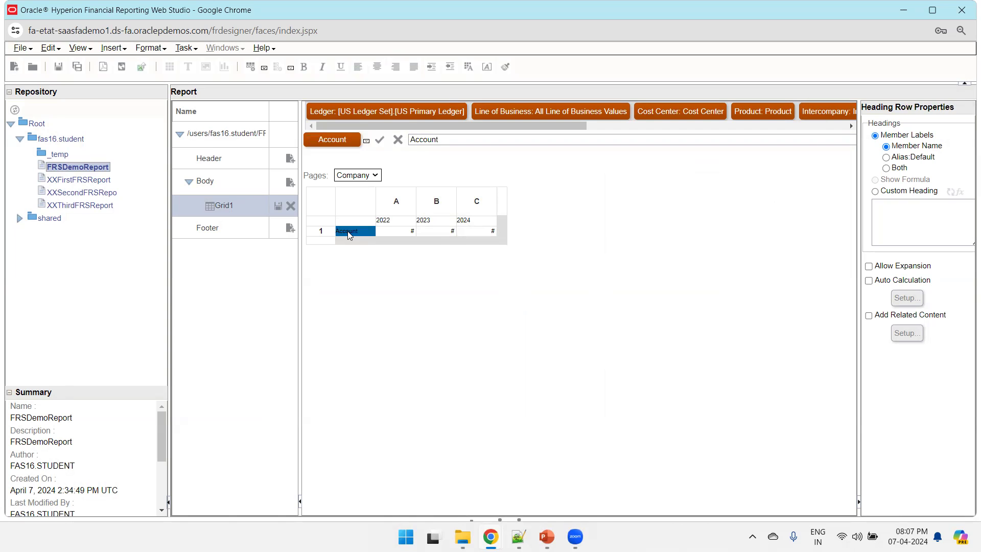
pyautogui.doubleClick(350, 234)
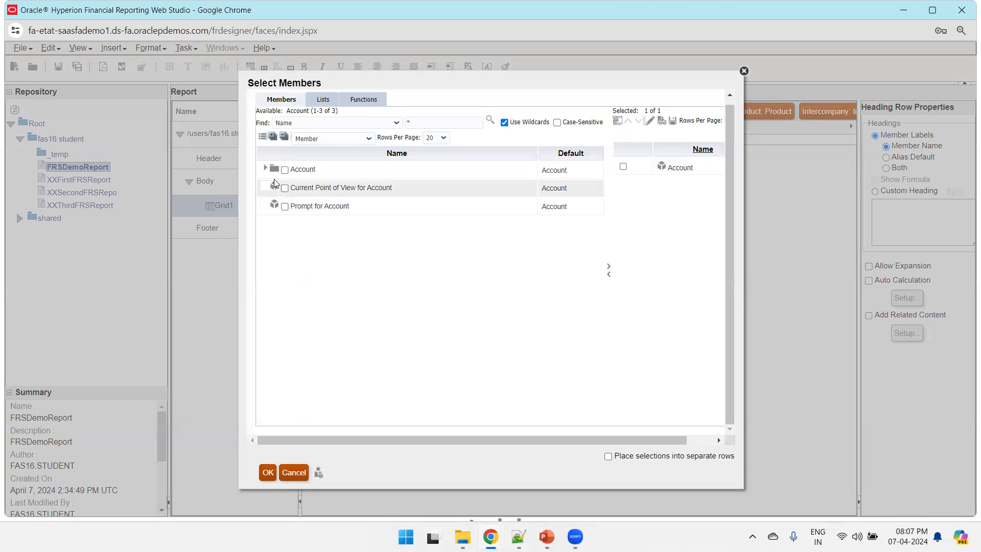
pyautogui.click(622, 167)
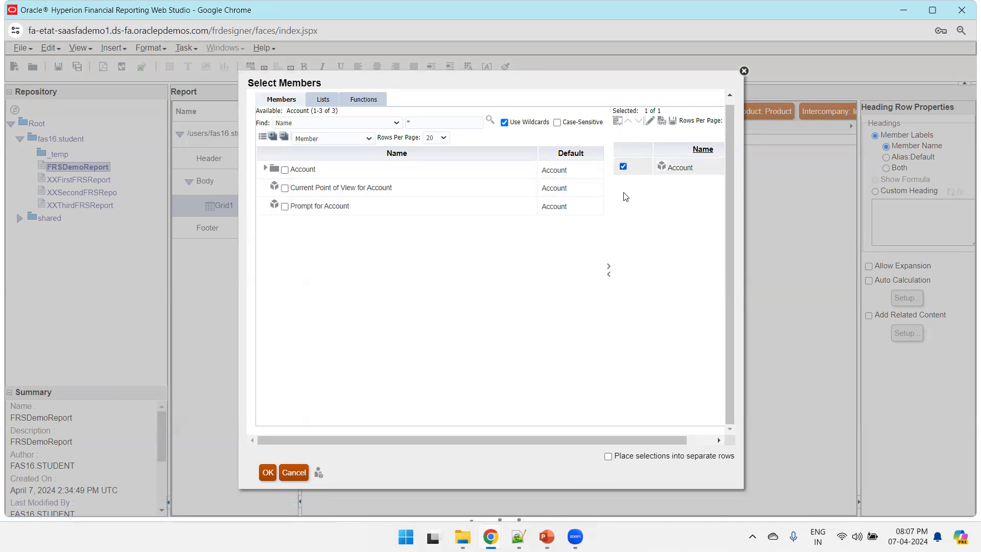
pyautogui.click(609, 274)
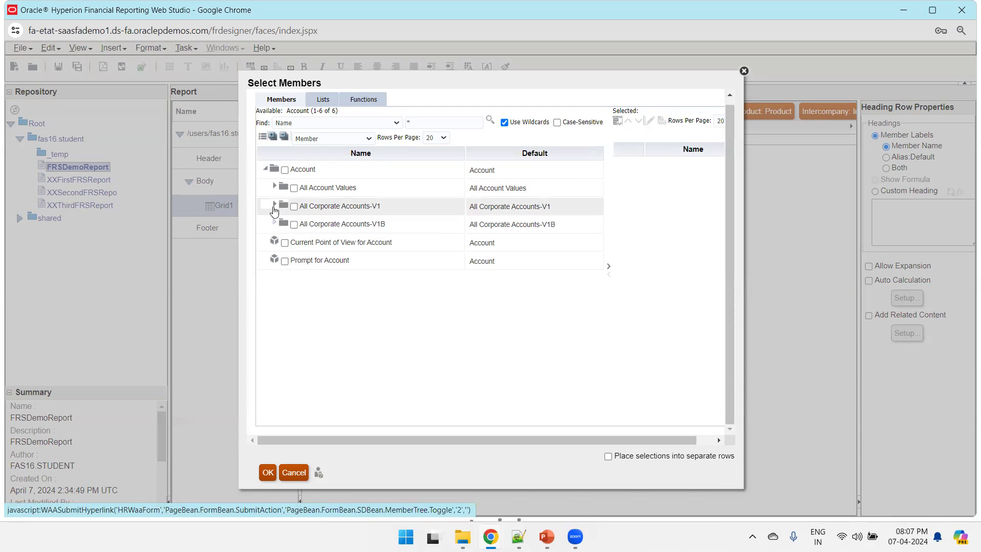
# Mark only 10000-Assets and 20000-Liabilities under the T-TOTAL member of All Corporate Accounts-V1
pyautogui.click(275, 207)
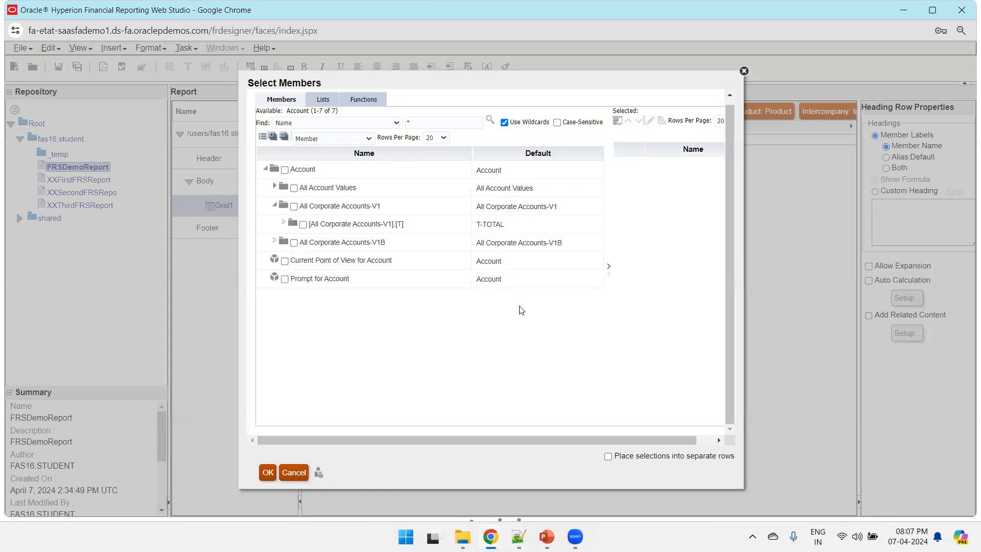
pyautogui.click(284, 223)
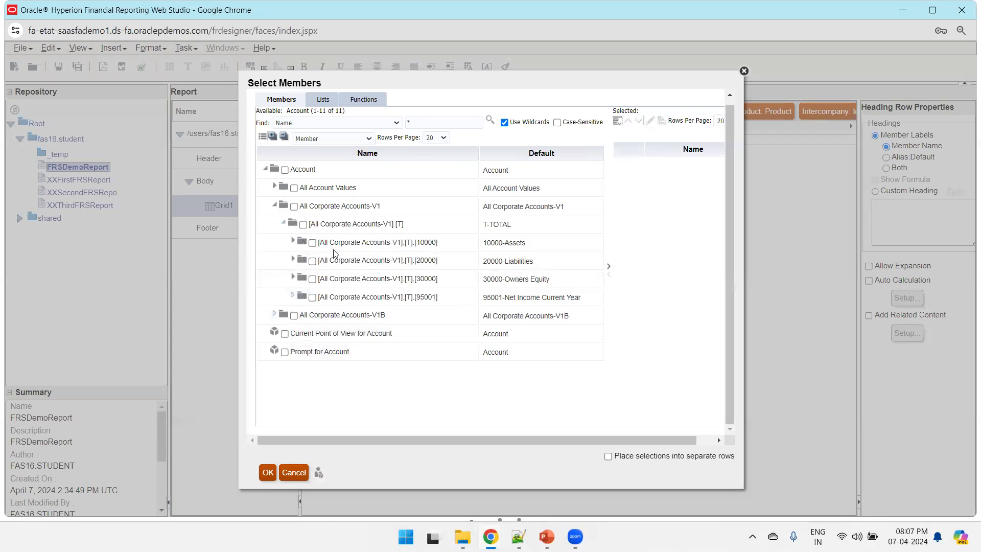
pyautogui.click(292, 241)
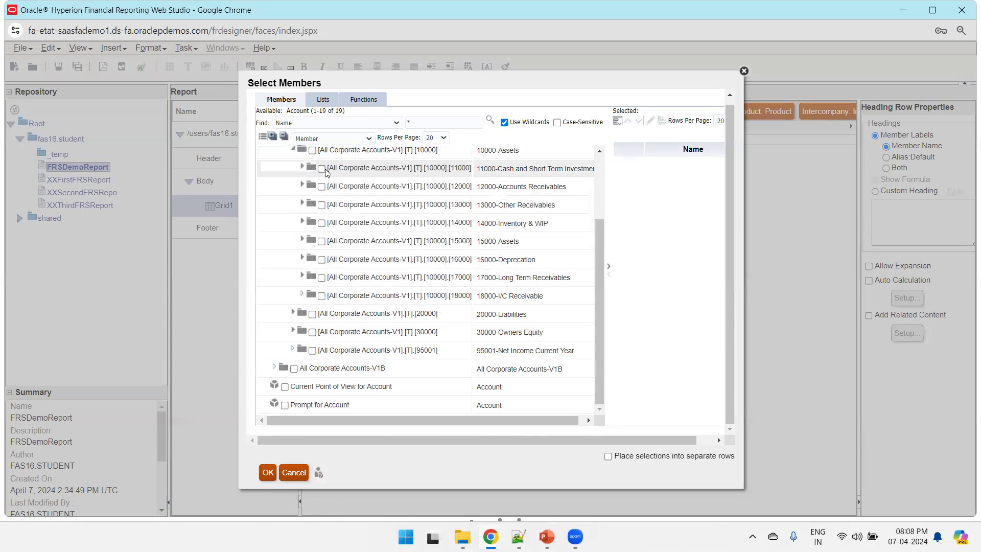
pyautogui.click(321, 169)
pyautogui.click(321, 187)
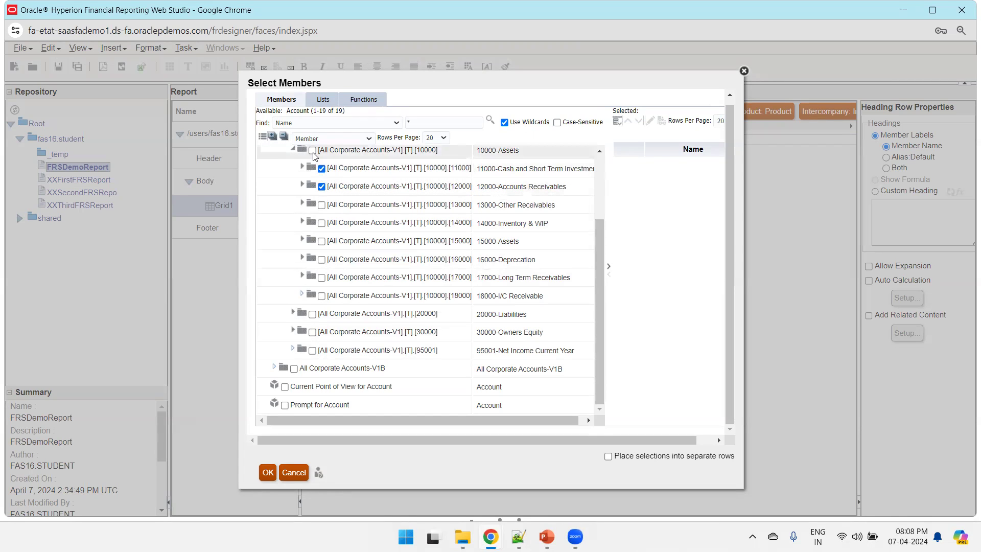
pyautogui.click(312, 150)
pyautogui.click(321, 168)
pyautogui.click(321, 186)
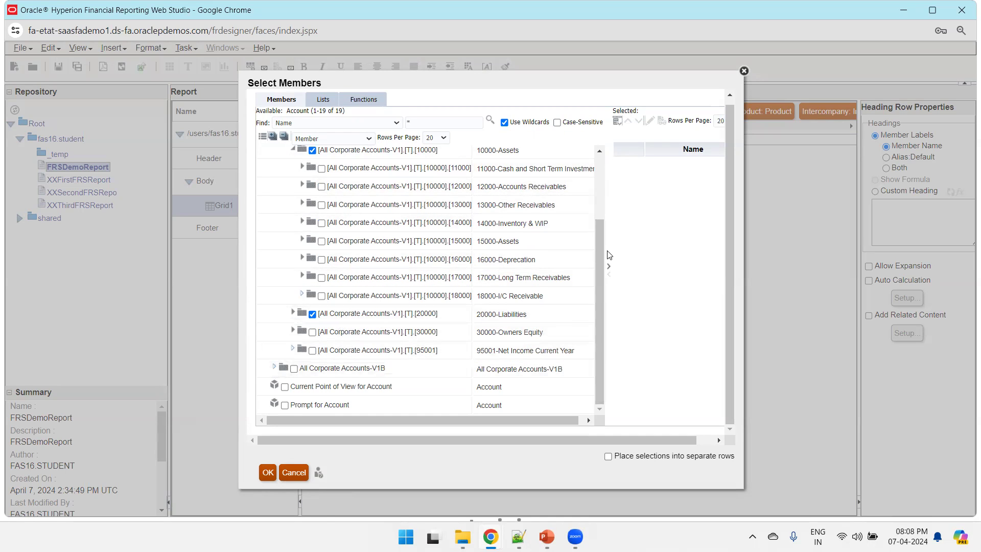
# Add the marked accounts to the selected members and place the selections into separate rows
pyautogui.click(609, 266)
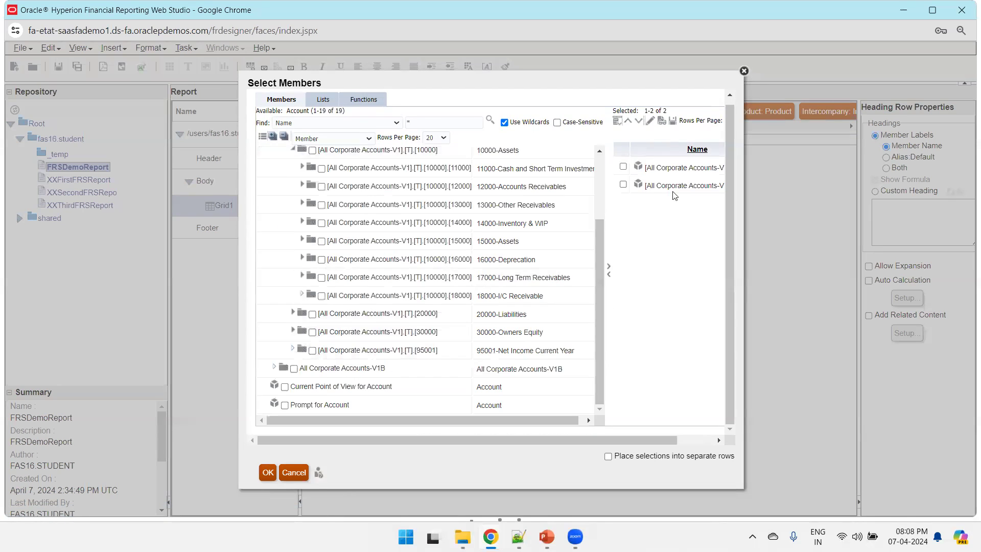
pyautogui.click(608, 457)
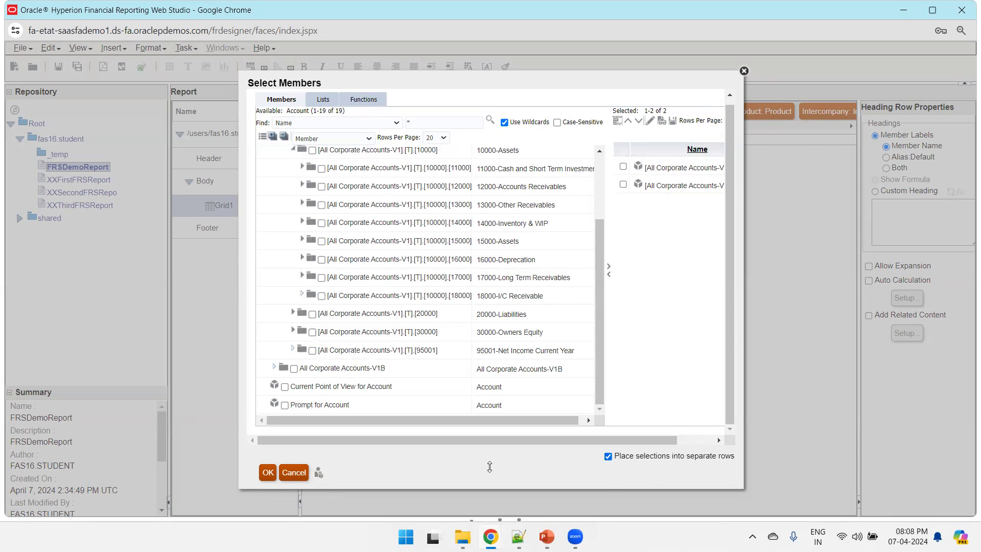
pyautogui.click(270, 472)
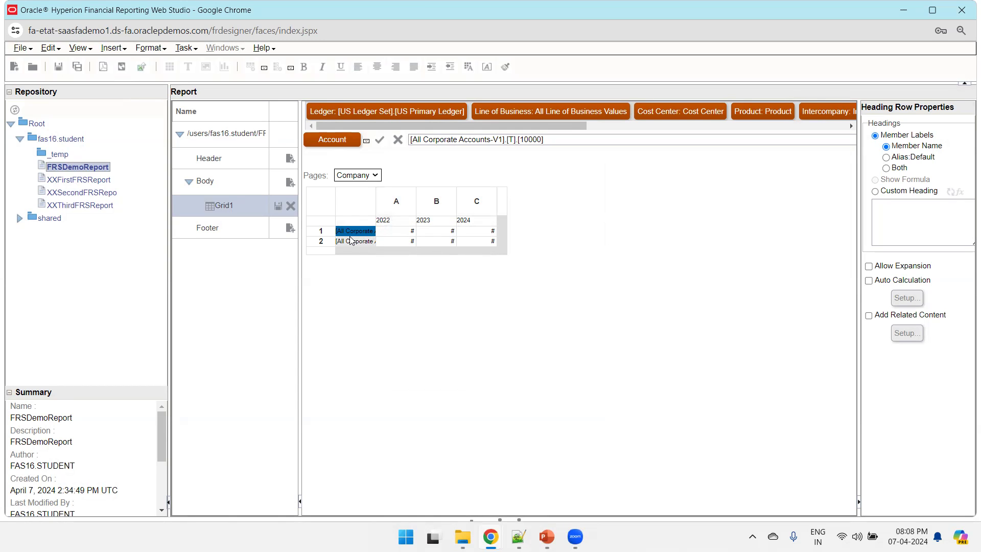
# View the page layout of the whole FRSDemoReport and return to Grid1
pyautogui.click(220, 228)
pyautogui.click(227, 134)
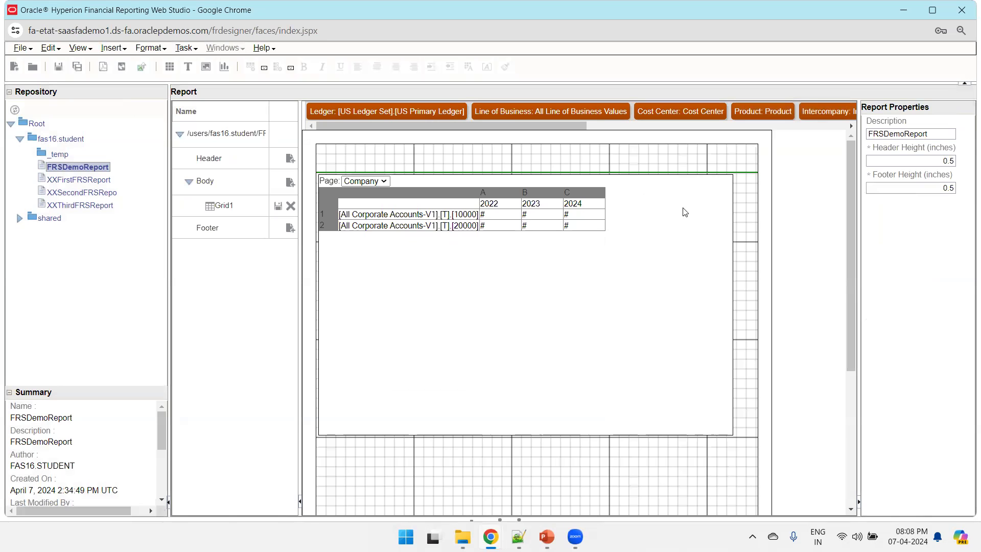
pyautogui.click(215, 205)
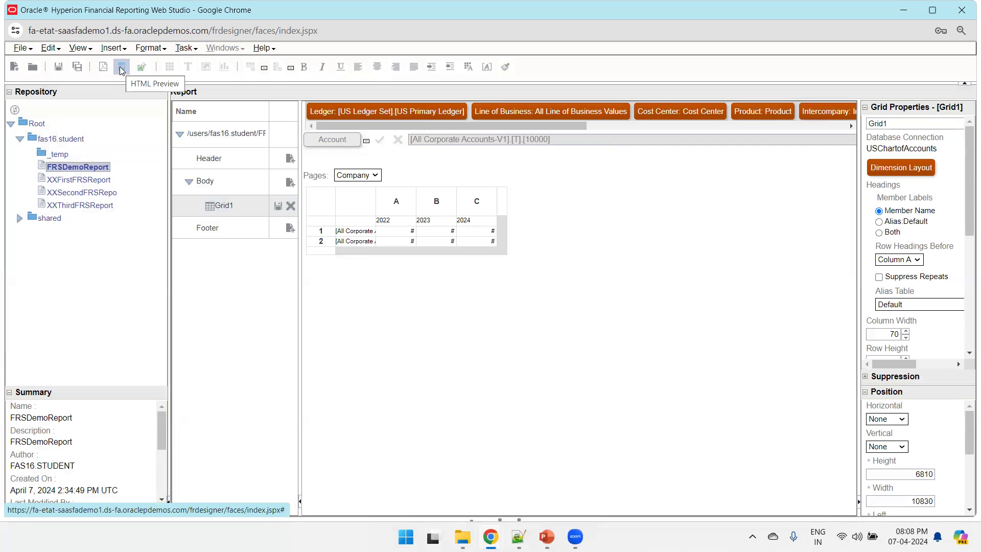
# Save FRSDemoReport, examine the 10000 and 20000 account rows in its HTML preview, and return to the report designer
pyautogui.click(22, 49)
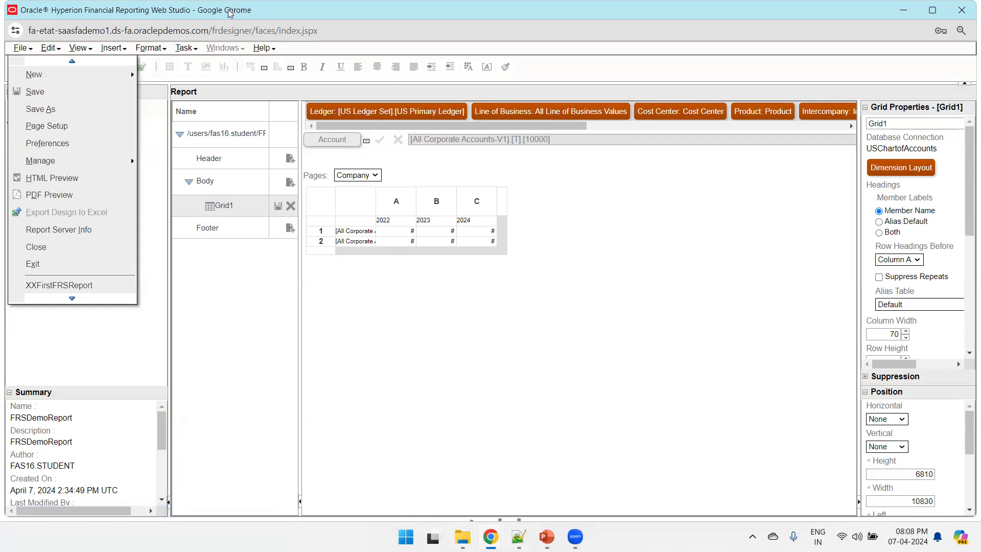
pyautogui.click(184, 157)
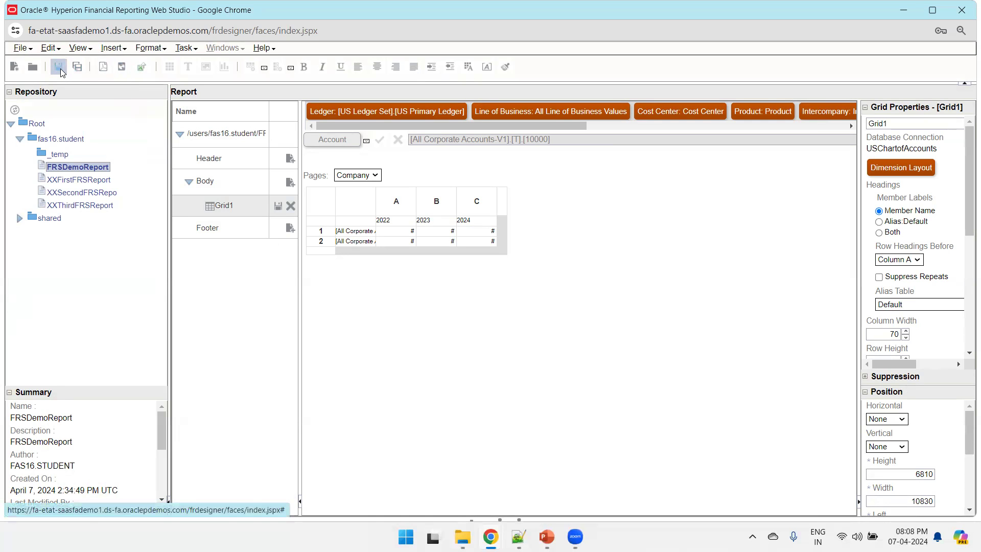
pyautogui.click(120, 70)
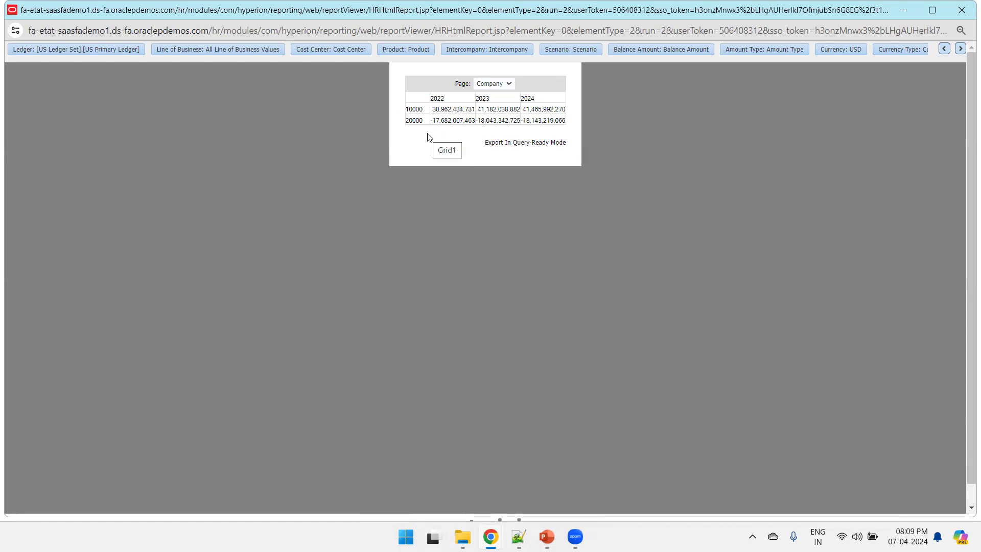
pyautogui.doubleClick(420, 108)
pyautogui.doubleClick(416, 121)
pyautogui.hotkey('alt', 'Tab')
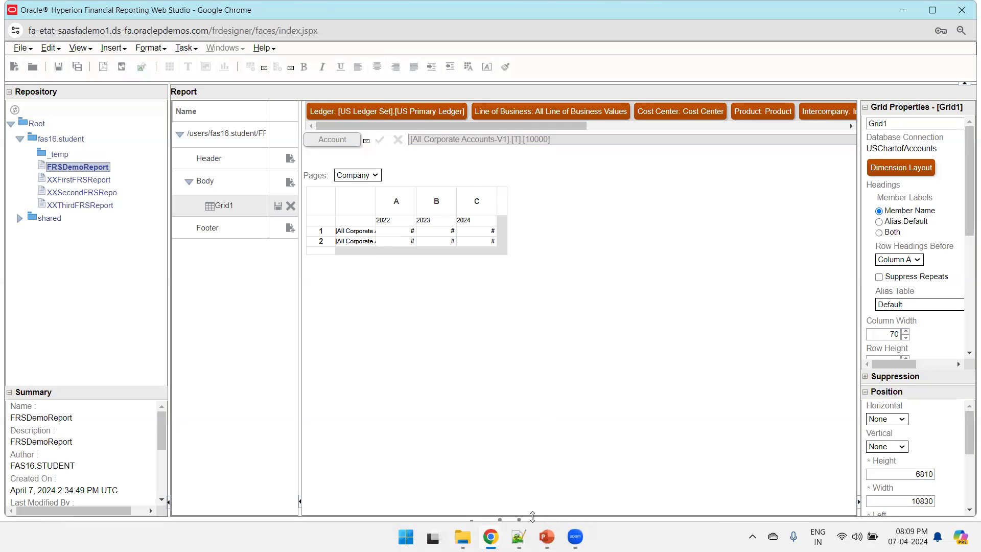
# Switch to the Chrome window with the Financial Reporting Center and copy the site's base address
pyautogui.moveTo(490, 536)
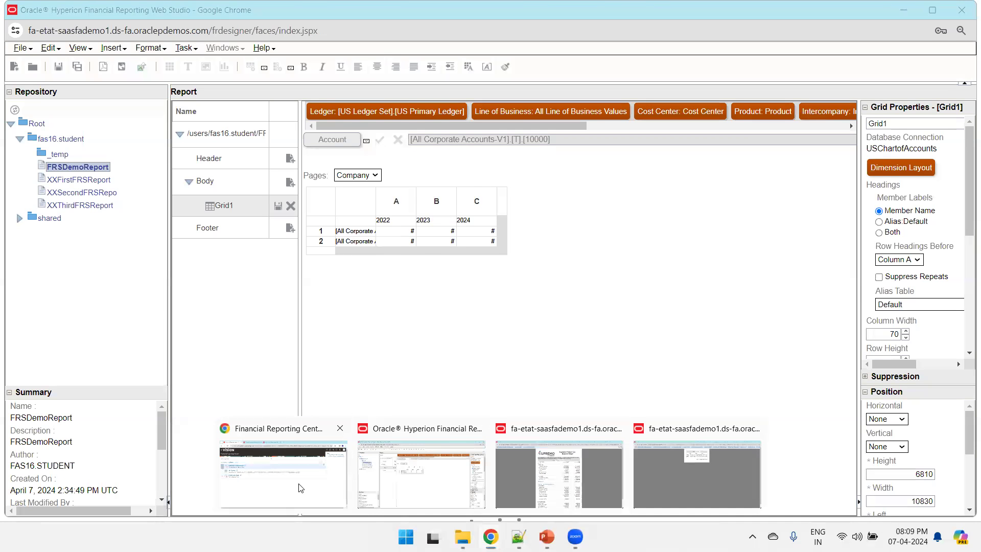
pyautogui.click(298, 463)
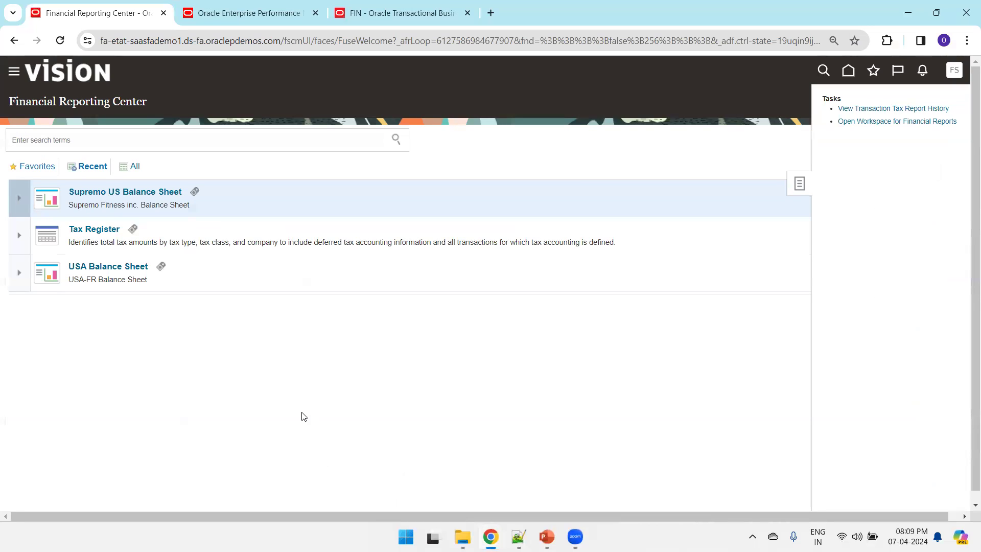
pyautogui.click(712, 65)
pyautogui.moveTo(281, 41); pyautogui.dragTo(76, 41)
pyautogui.hotkey('ctrl', 'c')
# Open the site's /analytics address in a new browser tab
pyautogui.hotkey('ctrl', 't')
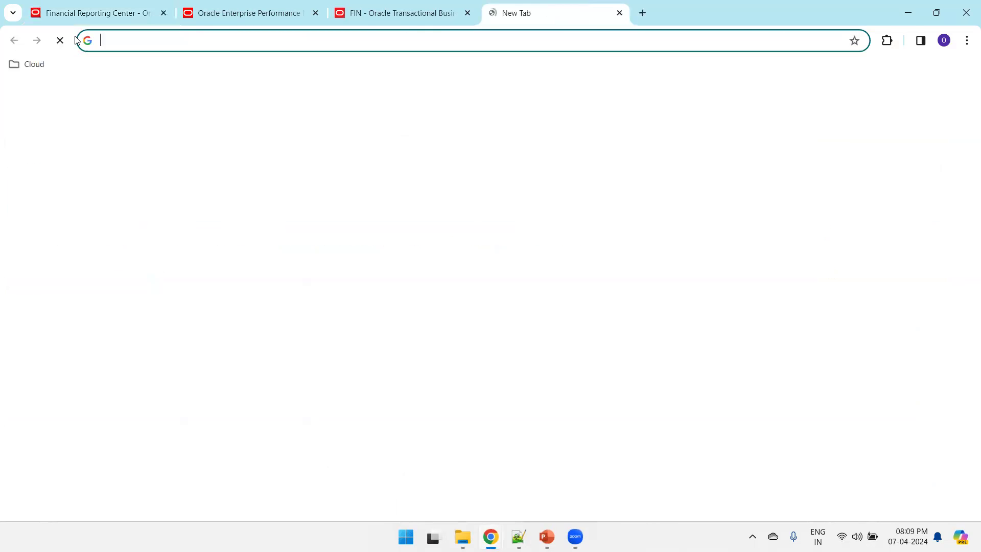
pyautogui.hotkey('ctrl', 'v')
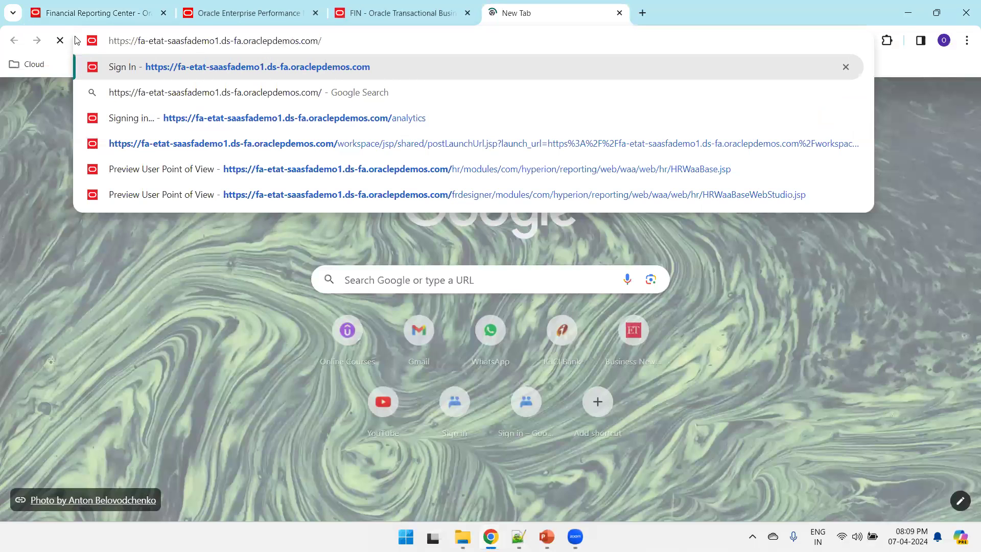
pyautogui.write('anal')
pyautogui.press('Return')
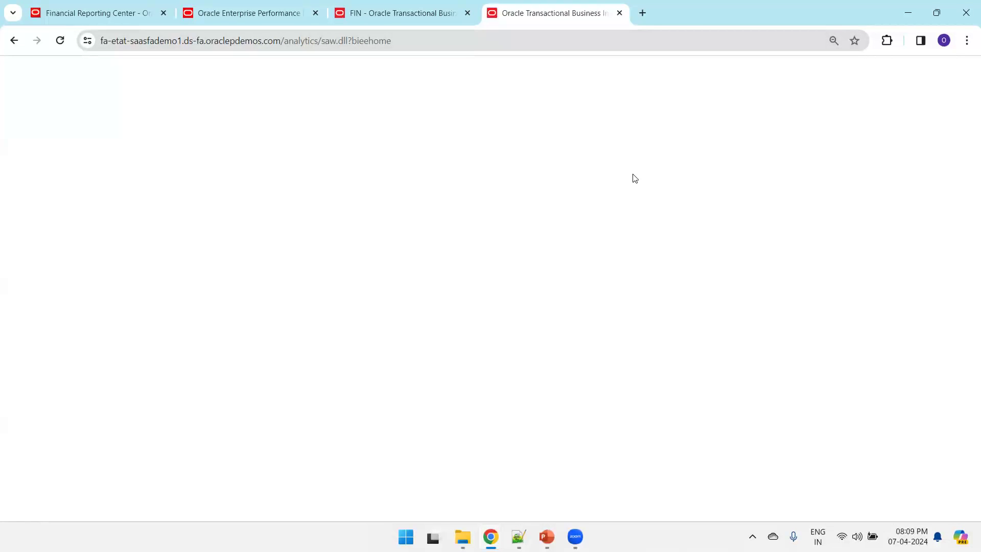
# Open the analytics Catalog and display the contents of My Folders
pyautogui.click(769, 67)
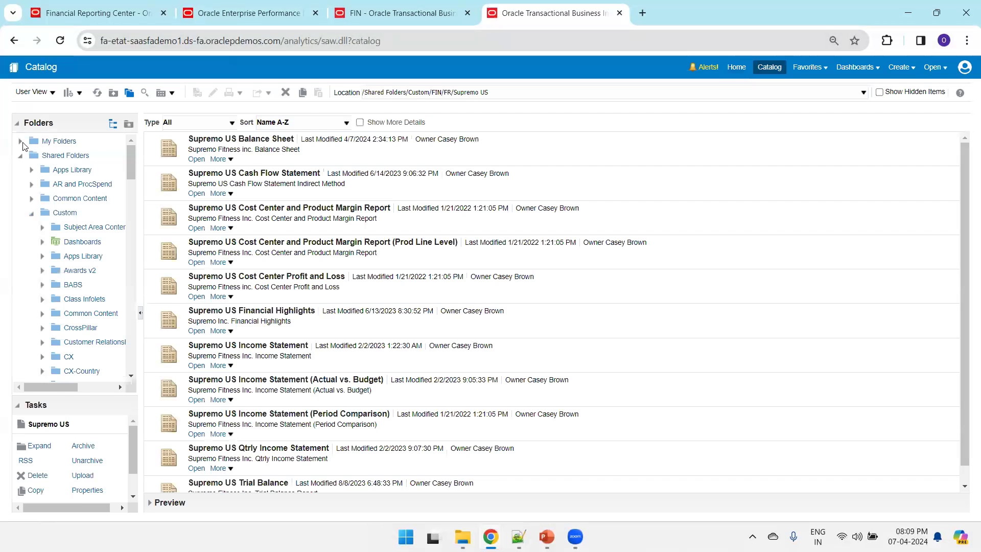
pyautogui.click(19, 142)
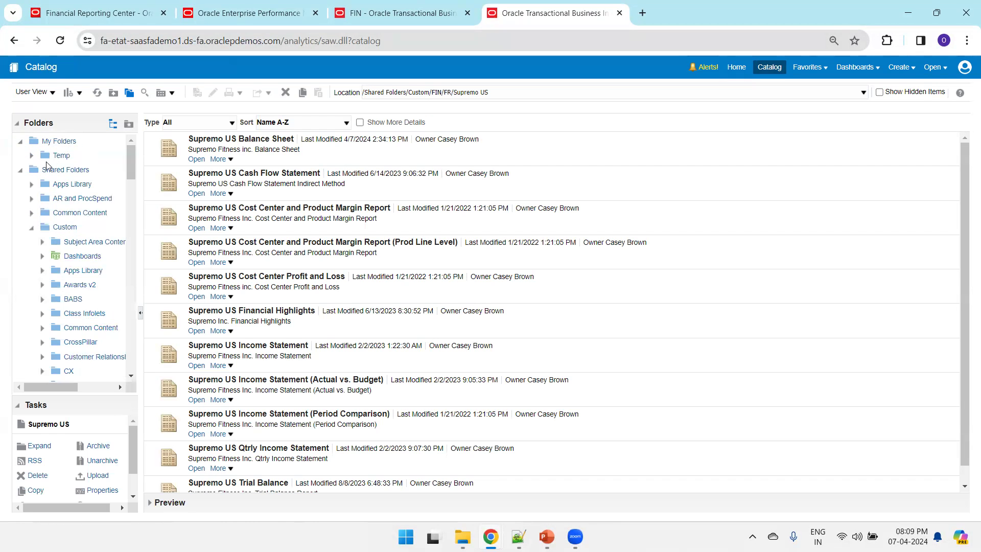
pyautogui.click(57, 141)
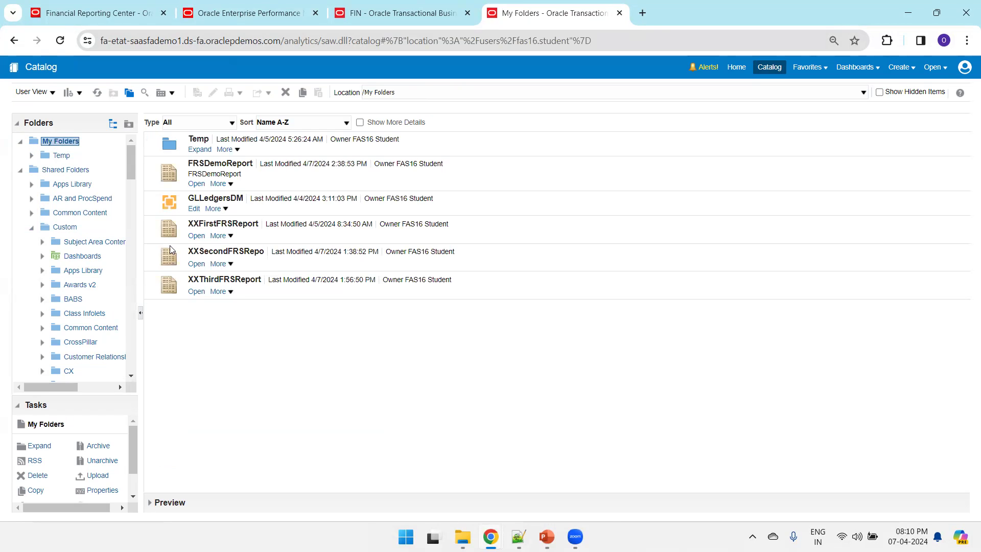
# Archive FRSDemoReport from My Folders to a FRSDemoReport.catalog file and check the recent downloads
pyautogui.click(265, 176)
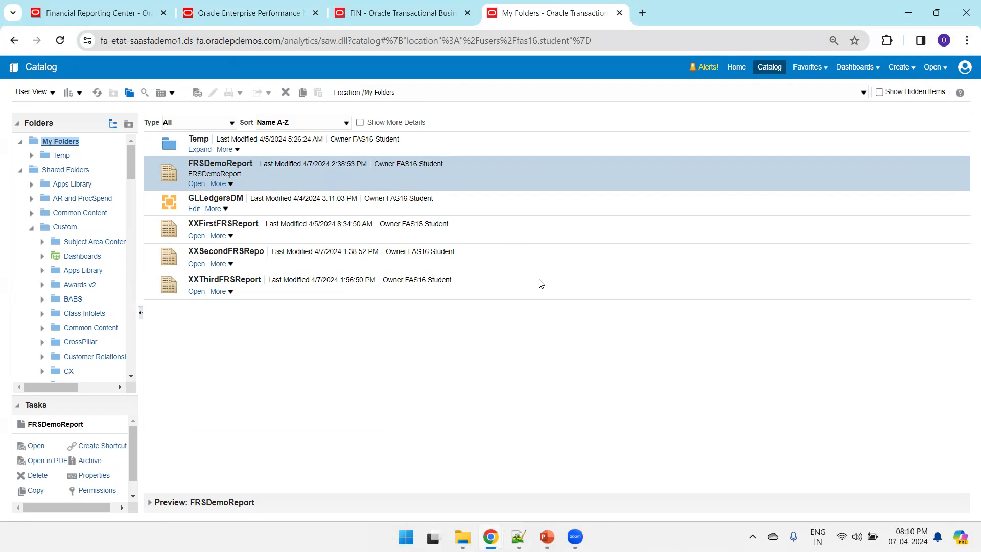
pyautogui.moveTo(112, 396); pyautogui.dragTo(112, 339)
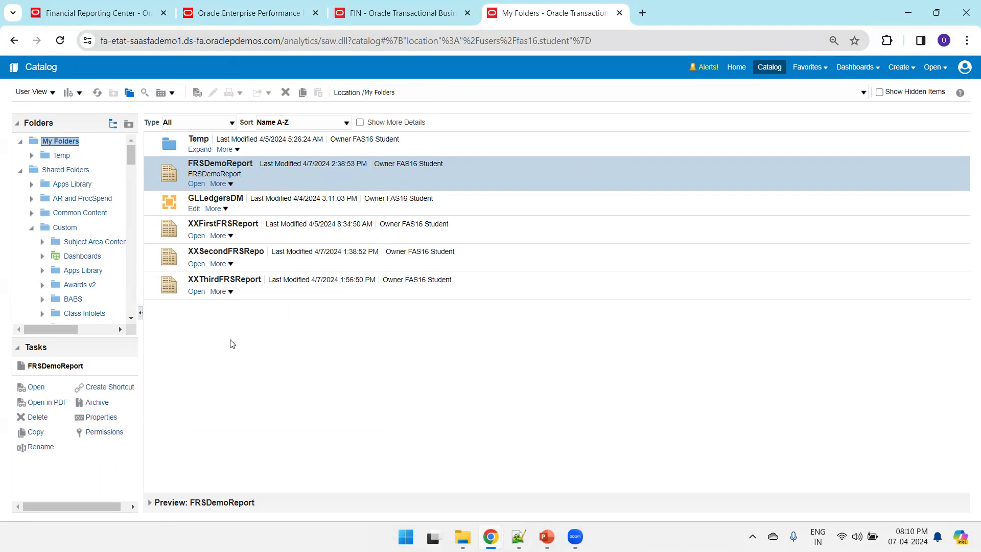
pyautogui.click(97, 403)
pyautogui.click(479, 309)
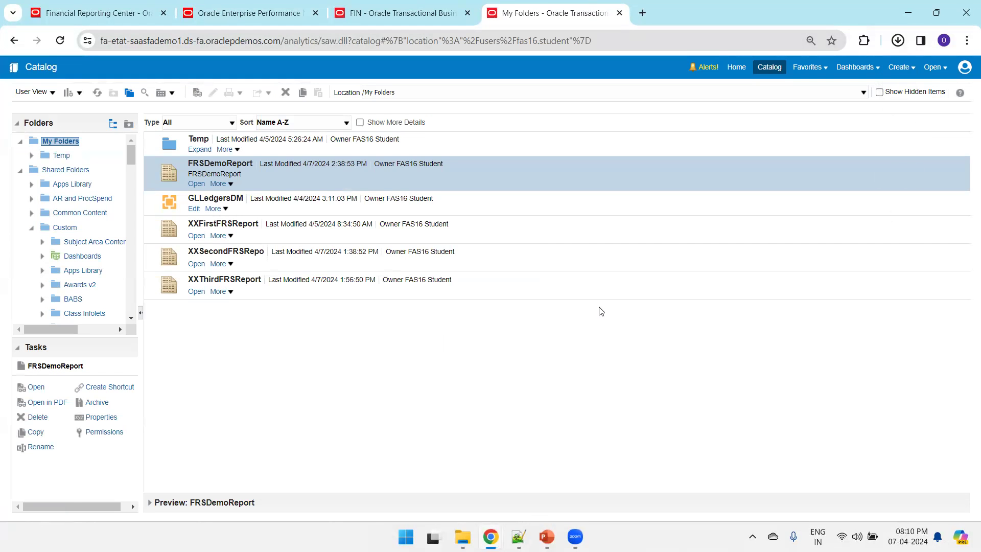
pyautogui.click(892, 41)
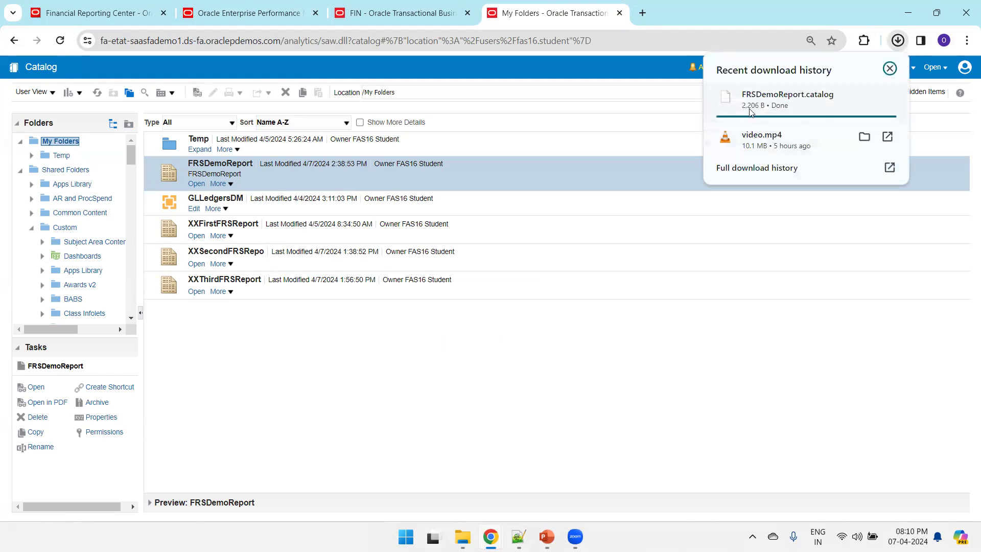
pyautogui.click(602, 331)
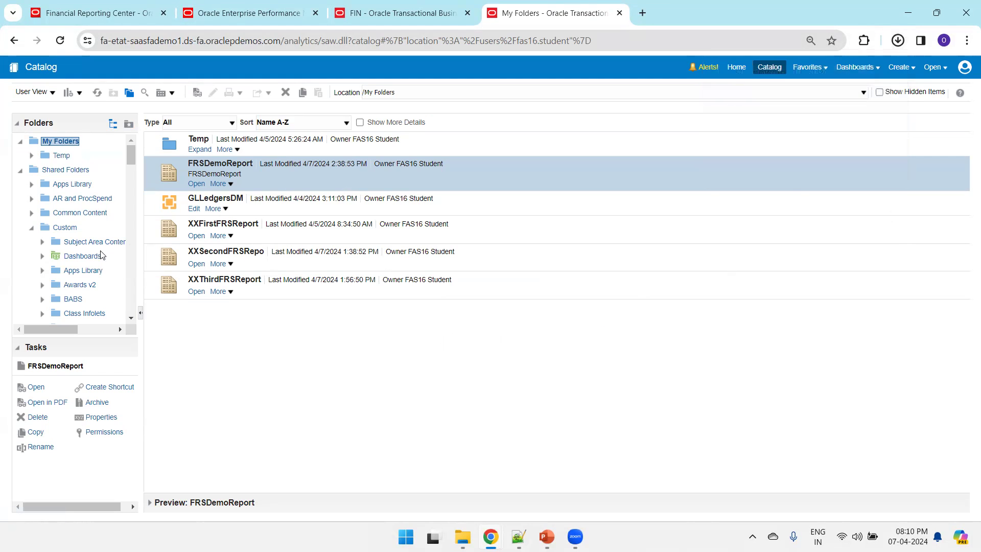
# Open the Temp folder inside My Folders
pyautogui.click(62, 155)
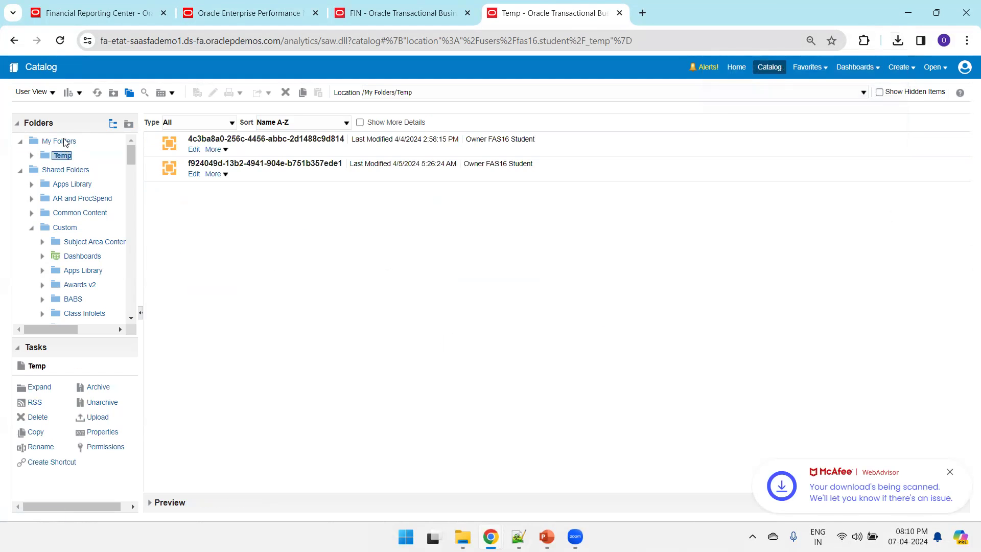
pyautogui.click(65, 141)
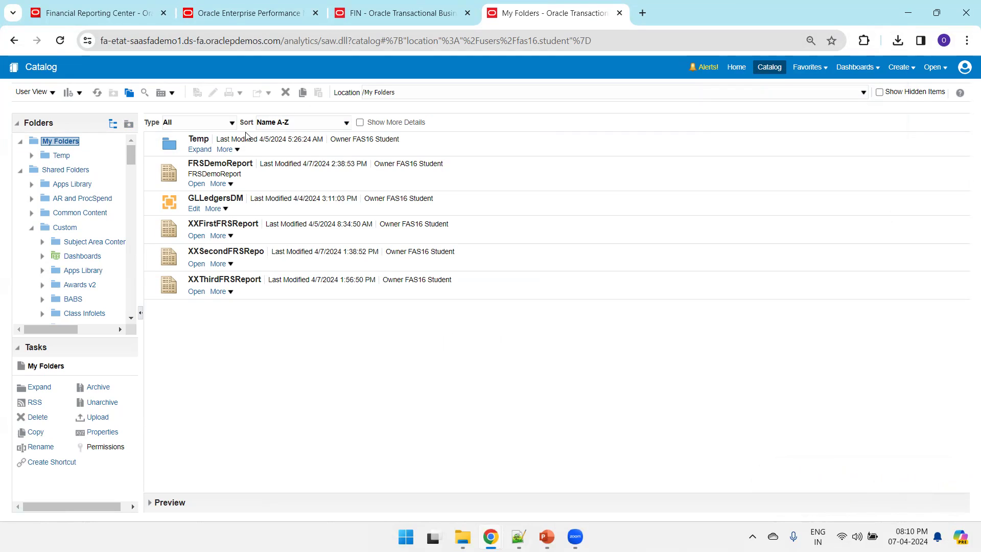
pyautogui.click(198, 142)
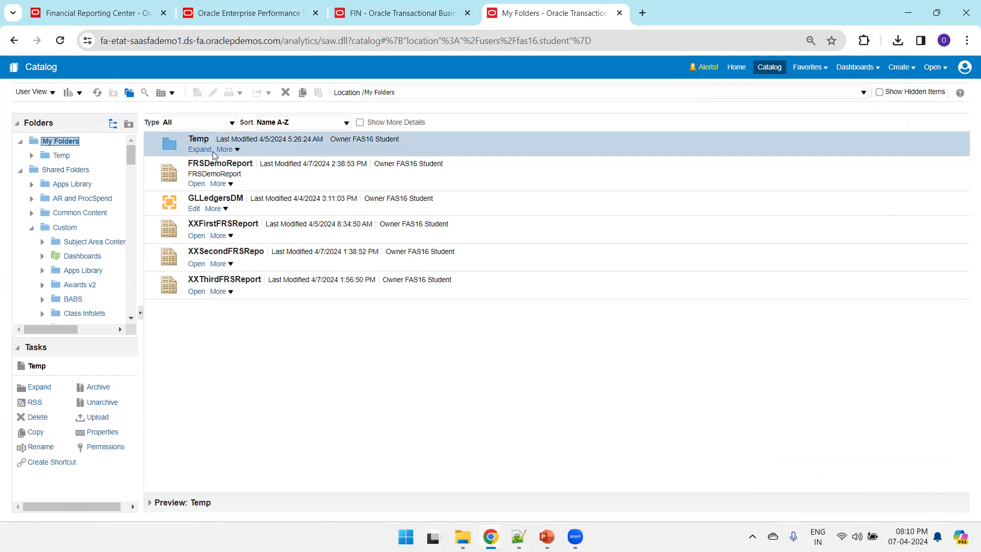
pyautogui.click(207, 150)
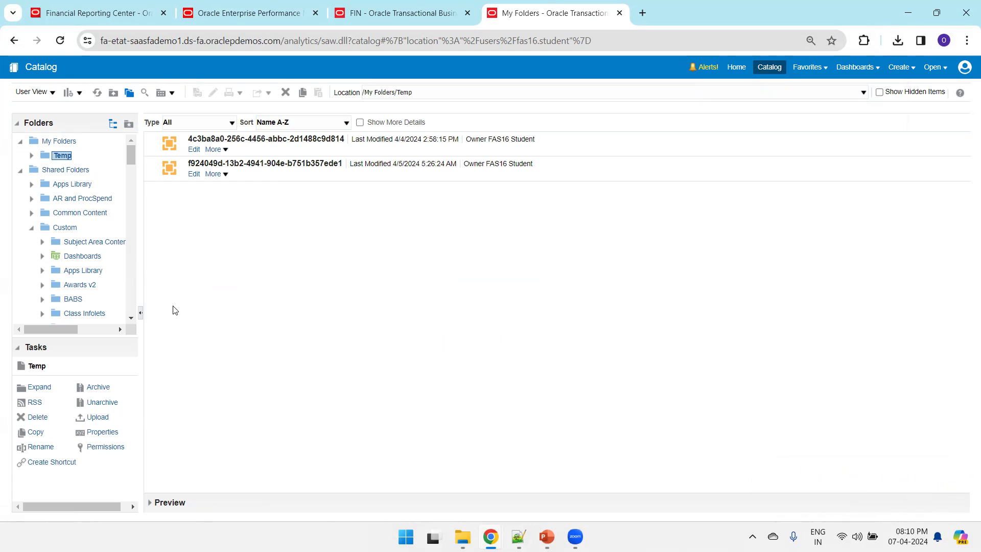
# Unarchive FRSDemoReport.catalog from the Downloads folder into the Temp folder, with Replace set to None and ACL set to Inherit
pyautogui.click(104, 406)
pyautogui.click(557, 267)
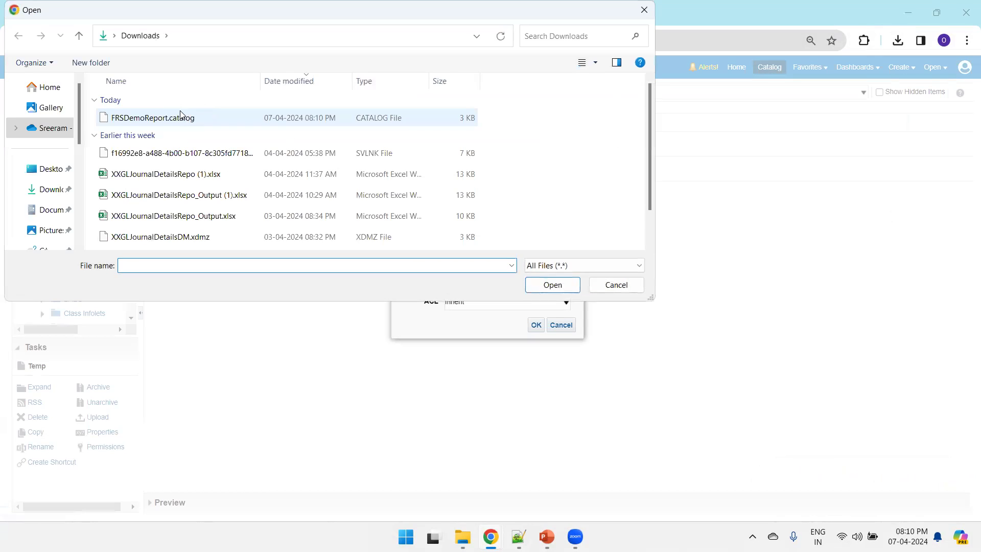
pyautogui.doubleClick(161, 119)
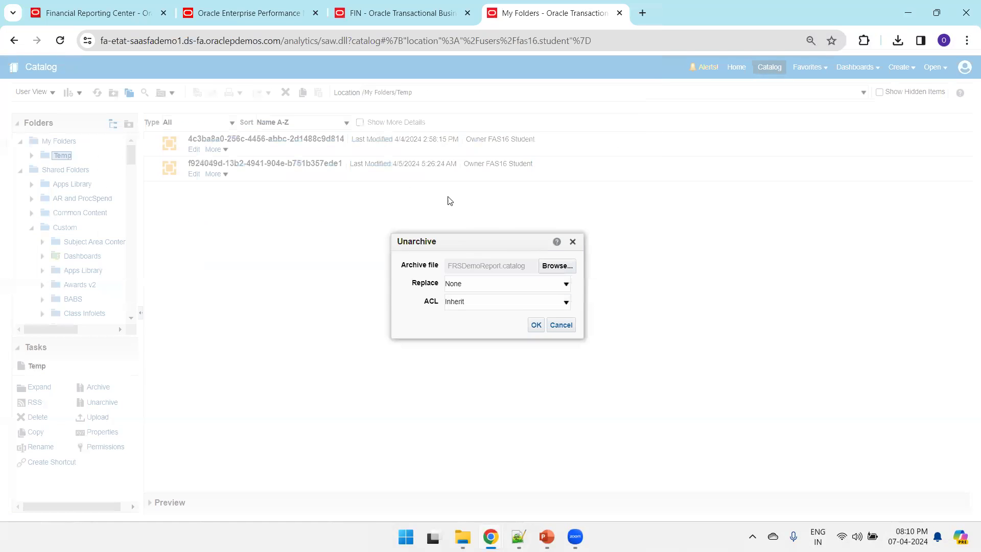
pyautogui.click(535, 327)
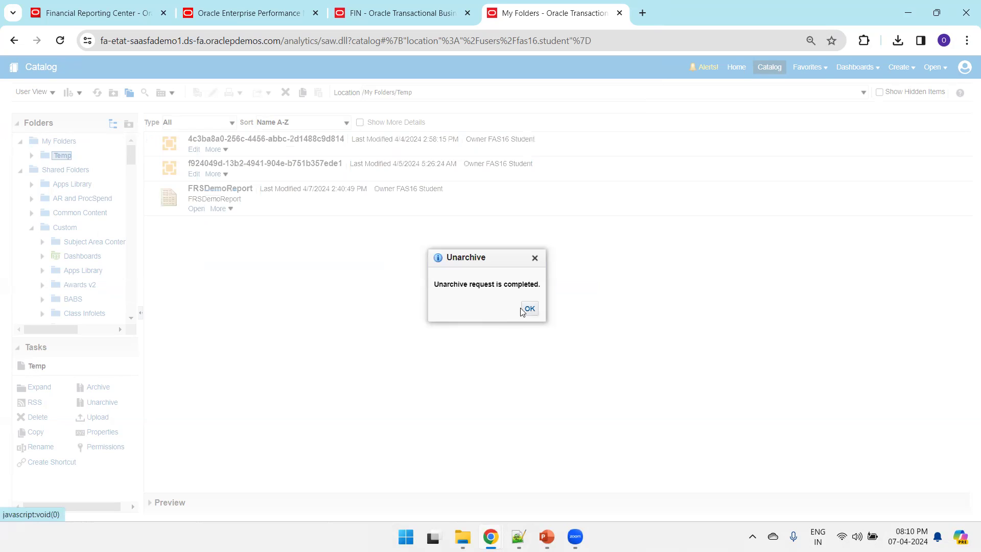
pyautogui.click(530, 309)
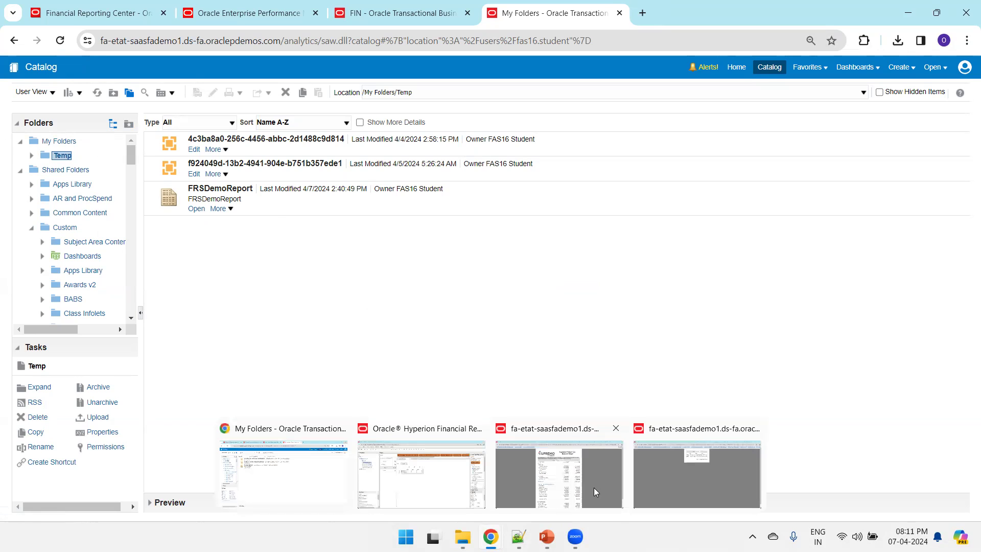
# Return to the Financial Reporting Center and display its list of tasks, including the link to the financial reports workspace
pyautogui.moveTo(546, 530)
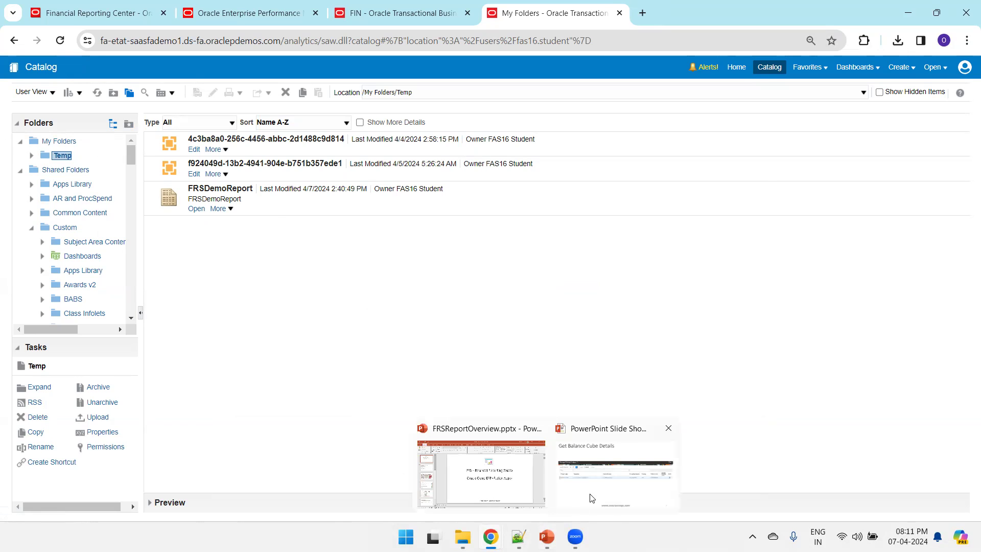
pyautogui.click(370, 19)
pyautogui.click(259, 22)
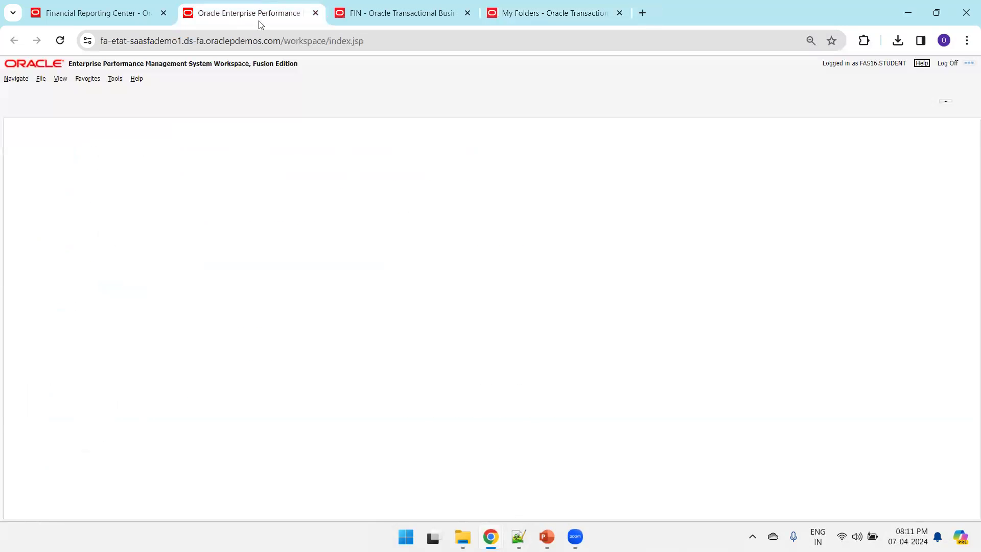
pyautogui.click(116, 6)
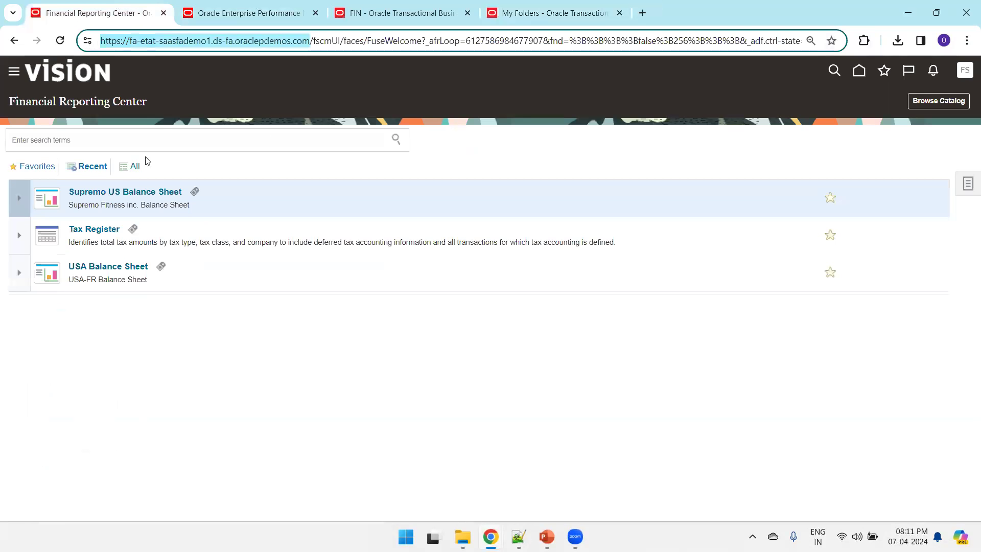
pyautogui.click(93, 135)
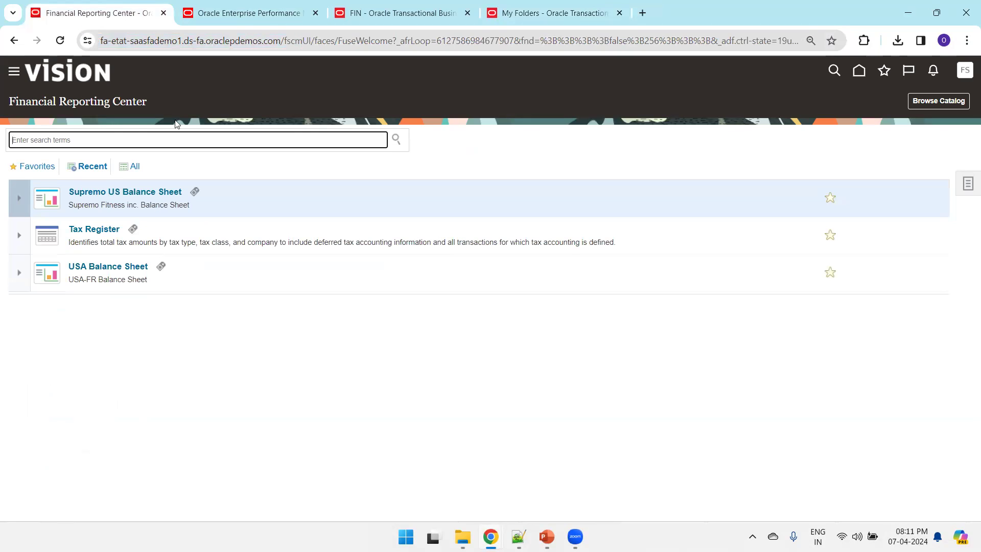
pyautogui.click(968, 184)
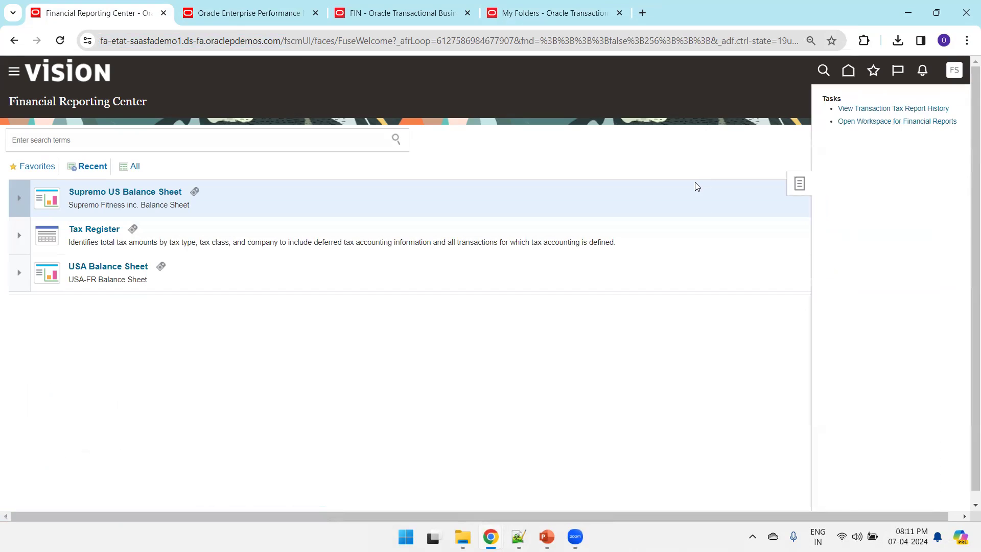
# Review the Supremo US reports in the FIN catalog's FR folder and widen the folder tree to show full folder names
pyautogui.hotkey('ctrl', 'Tab')
pyautogui.hotkey('ctrl', 'Tab')
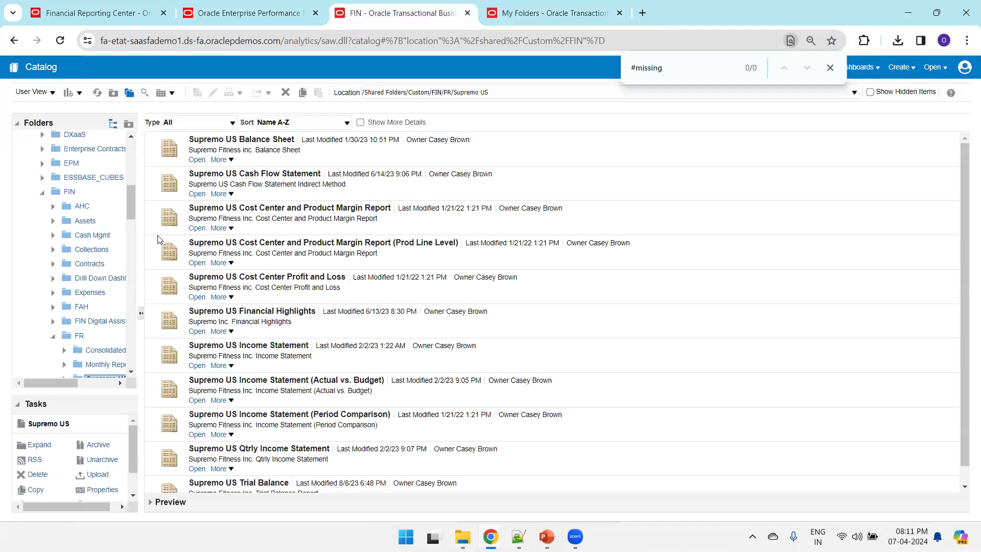
pyautogui.scroll(-1, 267, 269)
pyautogui.scroll(-4, 97, 280)
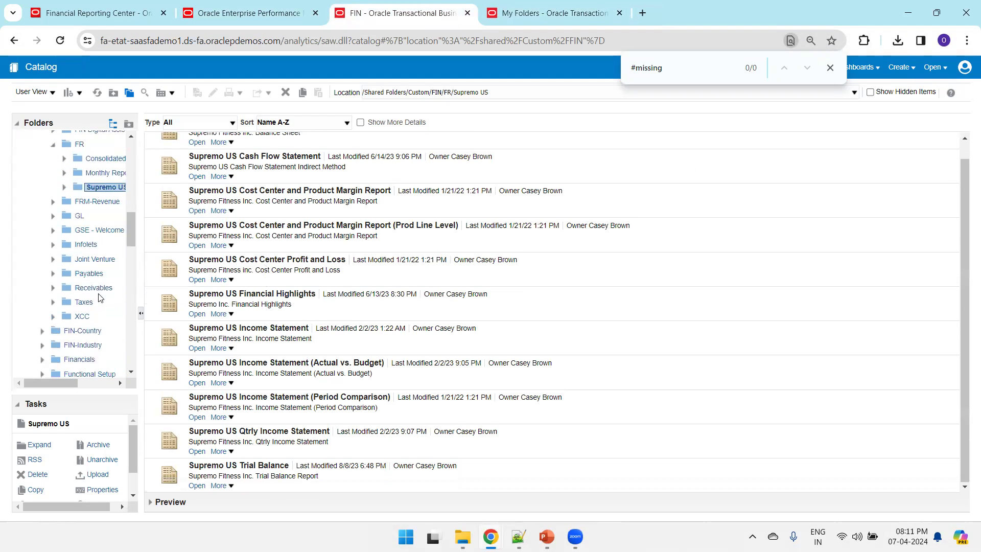
pyautogui.scroll(5, 100, 298)
pyautogui.moveTo(139, 290); pyautogui.dragTo(186, 280)
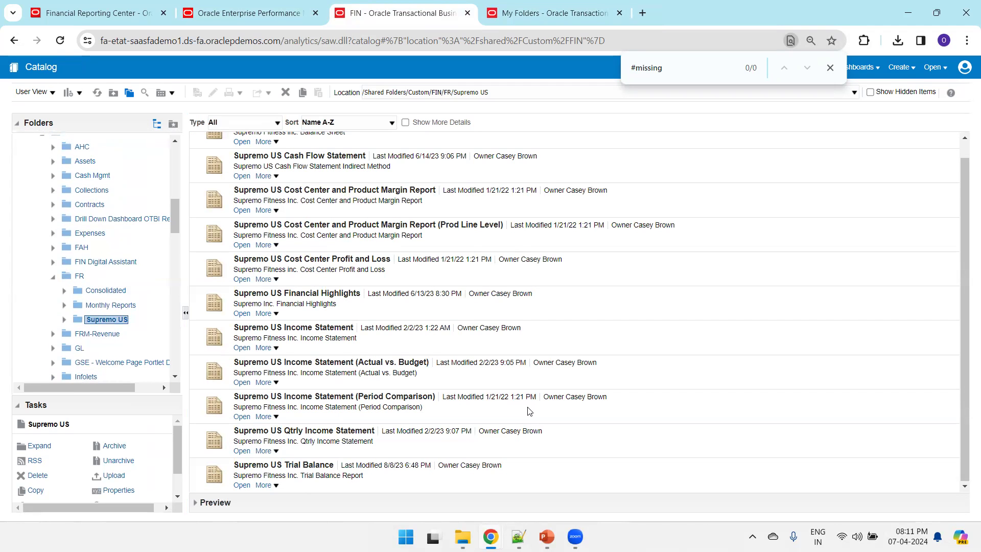
# Bring up the report preview window with the 2022 to 2024 grid, close it, and dismiss the catalog page's text search
pyautogui.moveTo(490, 536)
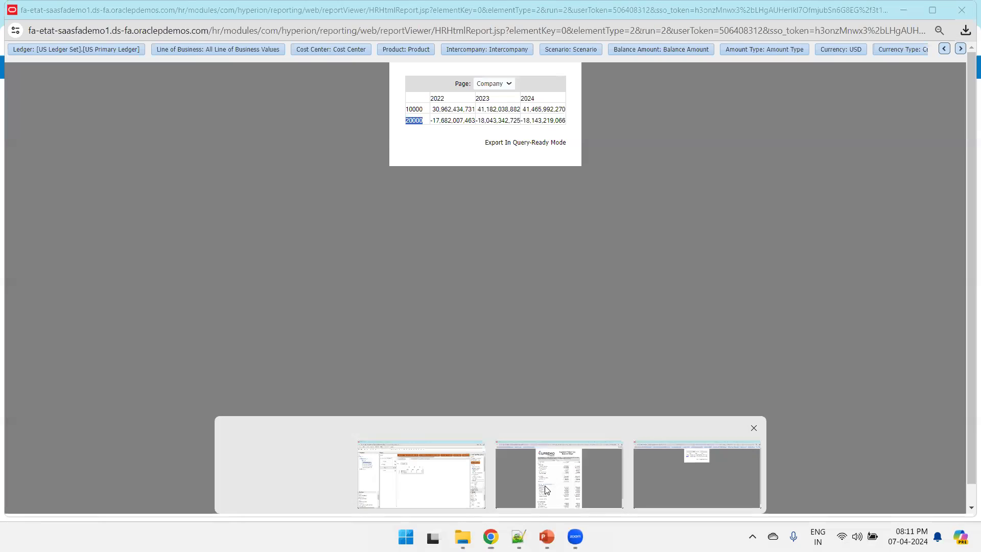
pyautogui.click(545, 489)
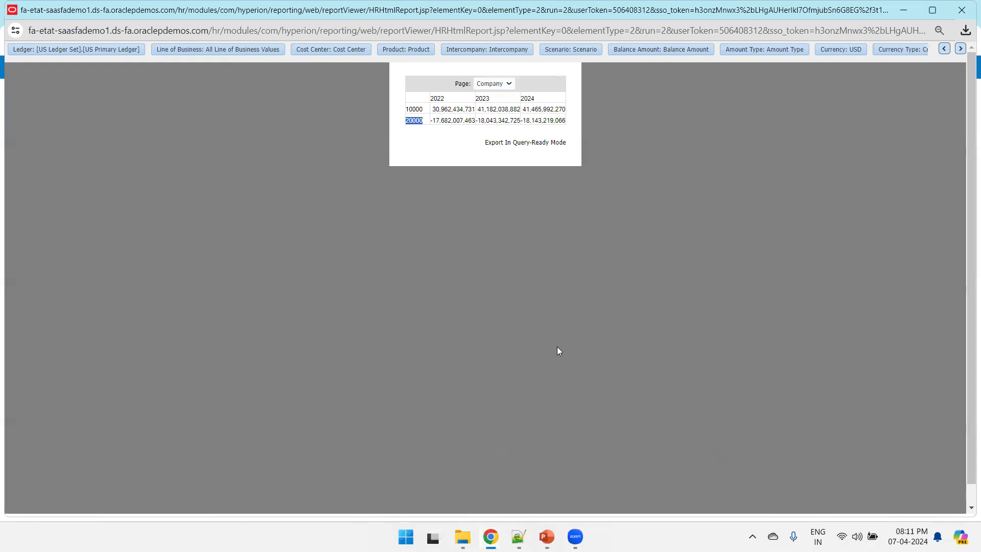
pyautogui.moveTo(490, 536)
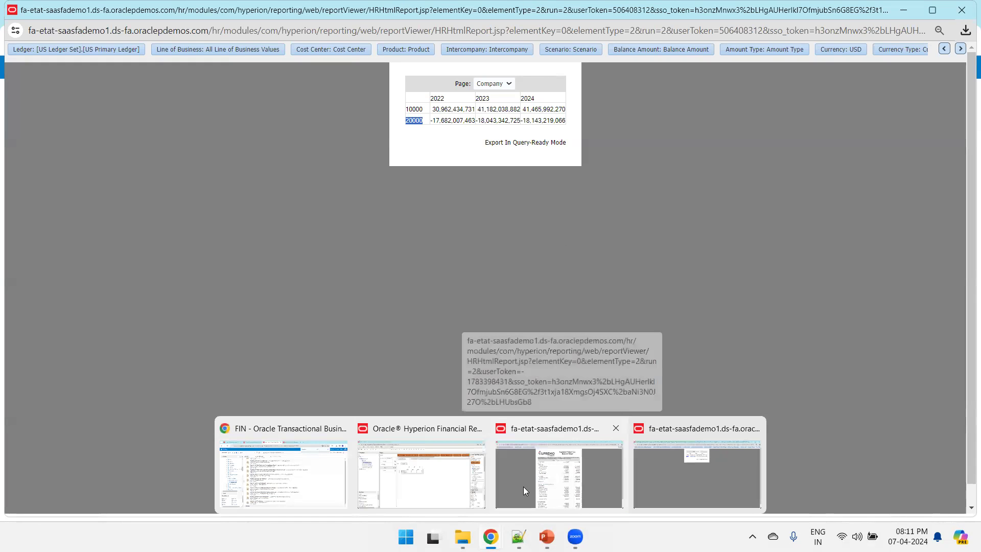
pyautogui.click(961, 10)
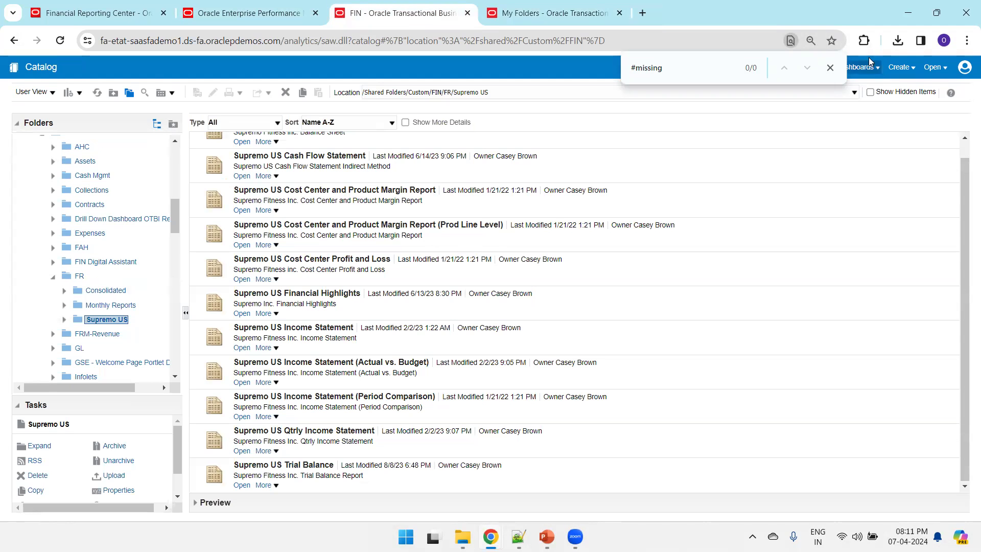
pyautogui.click(829, 67)
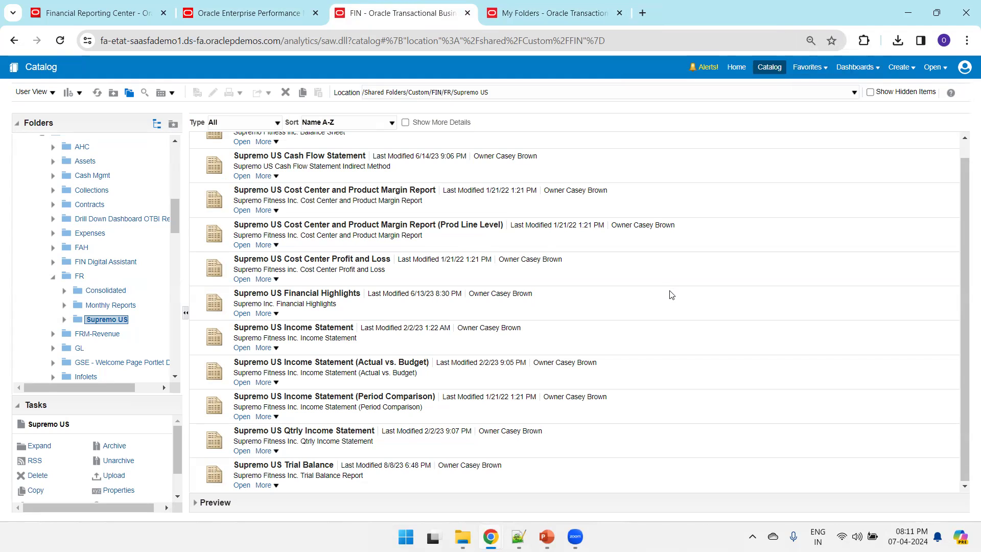